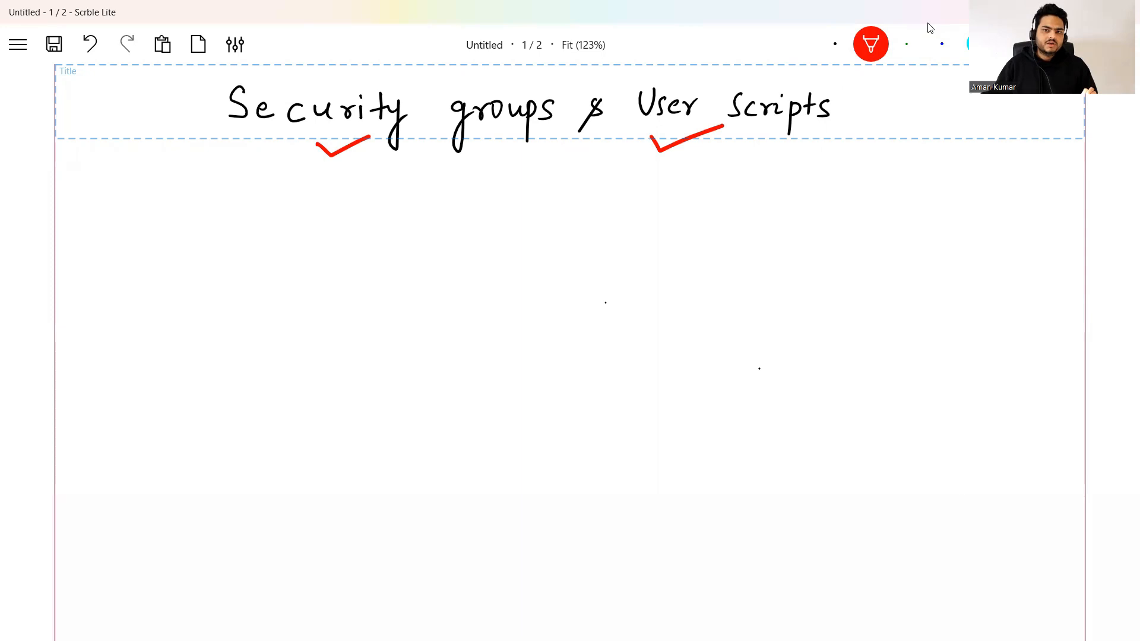
- Handwrite "EC2" in red beneath the "Security groups & User scripts" heading and underline it
{"action": "mouse_move", "coordinate": [387, 196]}
{"action": "left_mouse_down"}
{"action": "mouse_move", "coordinate": [410, 224]}
{"action": "mouse_move", "coordinate": [404, 194]}
{"action": "mouse_move", "coordinate": [404, 212]}
{"action": "mouse_move", "coordinate": [431, 218]}
{"action": "left_mouse_up"}
{"action": "left_click_drag", "start_coordinate": [443, 197], "coordinate": [466, 218]}
{"action": "left_click_drag", "start_coordinate": [361, 245], "coordinate": [513, 243]}
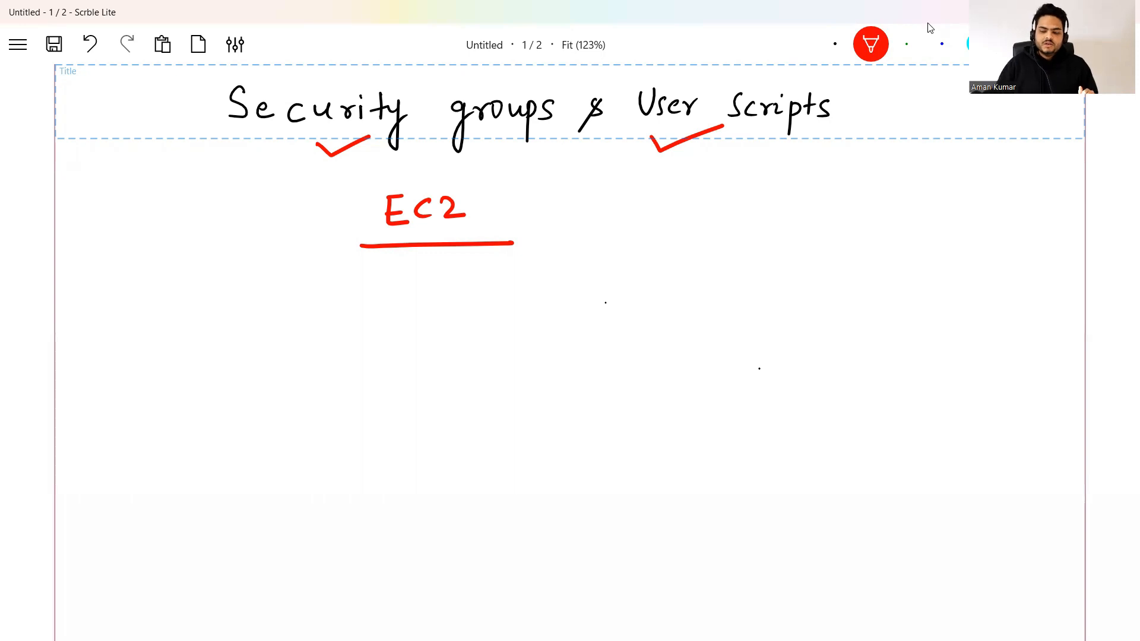
- Draw a green rectangle beneath the underlined EC2 text
{"action": "left_click", "coordinate": [906, 44]}
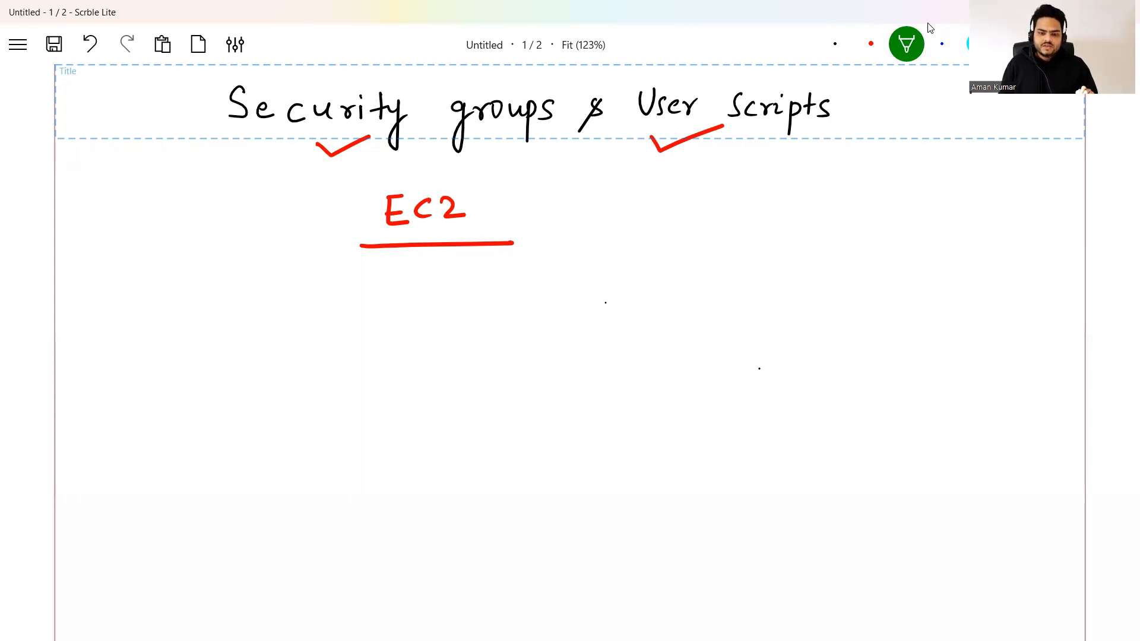
{"action": "left_click_drag", "start_coordinate": [400, 308], "coordinate": [393, 377]}
{"action": "mouse_move", "coordinate": [401, 305]}
{"action": "left_mouse_down"}
{"action": "mouse_move", "coordinate": [499, 303]}
{"action": "mouse_move", "coordinate": [497, 370]}
{"action": "left_mouse_up"}
{"action": "left_click_drag", "start_coordinate": [394, 376], "coordinate": [490, 378]}
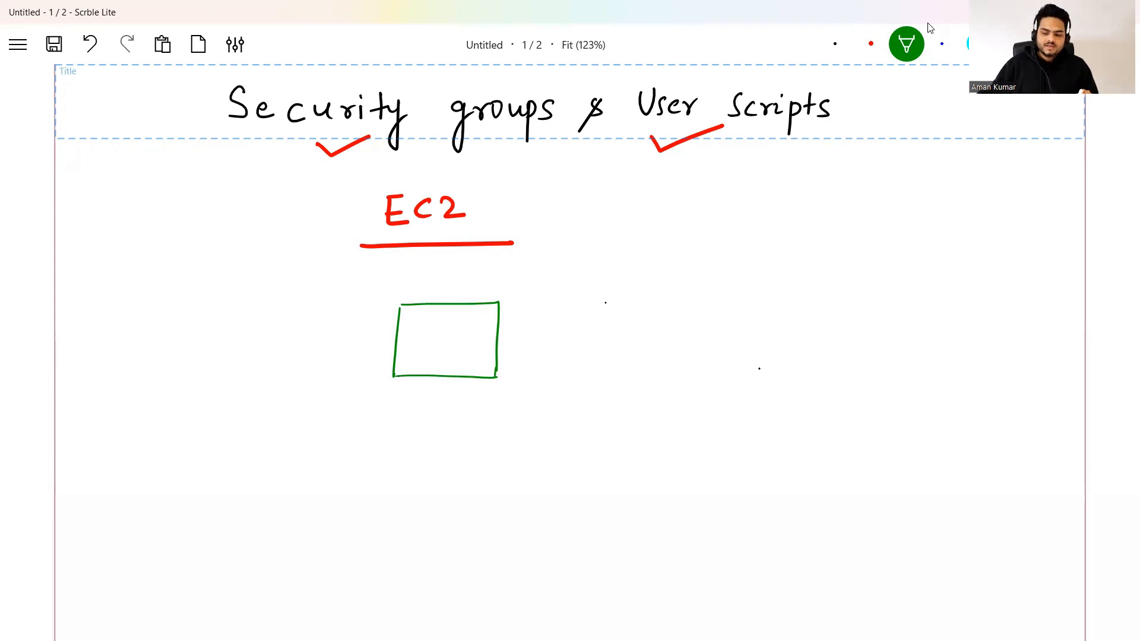
- Label the green rectangle "SERVER" in black and add two small arrows pointing into its right edge
{"action": "left_click", "coordinate": [835, 44]}
{"action": "mouse_move", "coordinate": [423, 319]}
{"action": "left_mouse_down"}
{"action": "mouse_move", "coordinate": [411, 331]}
{"action": "mouse_move", "coordinate": [436, 325]}
{"action": "left_mouse_up"}
{"action": "left_click_drag", "start_coordinate": [440, 317], "coordinate": [448, 336]}
{"action": "mouse_move", "coordinate": [451, 318]}
{"action": "left_mouse_down"}
{"action": "mouse_move", "coordinate": [456, 331]}
{"action": "mouse_move", "coordinate": [461, 317]}
{"action": "left_mouse_up"}
{"action": "mouse_move", "coordinate": [467, 317]}
{"action": "left_mouse_down"}
{"action": "mouse_move", "coordinate": [468, 330]}
{"action": "mouse_move", "coordinate": [475, 321]}
{"action": "left_mouse_up"}
{"action": "left_click_drag", "start_coordinate": [478, 317], "coordinate": [480, 325]}
{"action": "left_click_drag", "start_coordinate": [481, 325], "coordinate": [488, 337]}
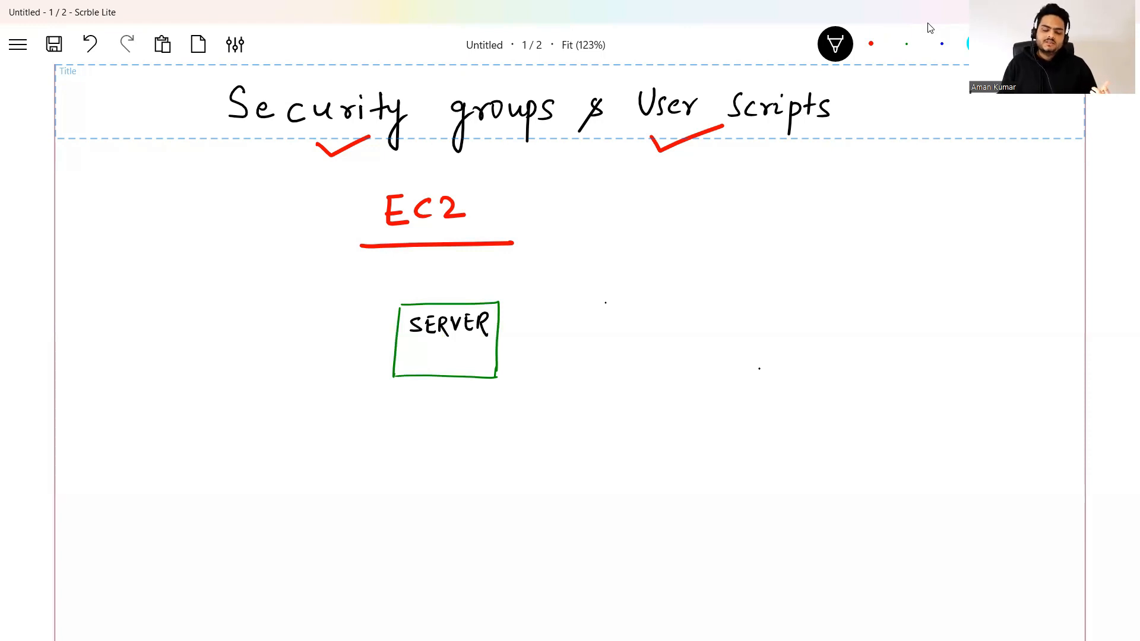
{"action": "mouse_move", "coordinate": [521, 353]}
{"action": "left_mouse_down"}
{"action": "mouse_move", "coordinate": [482, 355]}
{"action": "mouse_move", "coordinate": [521, 367]}
{"action": "mouse_move", "coordinate": [497, 373]}
{"action": "left_mouse_up"}
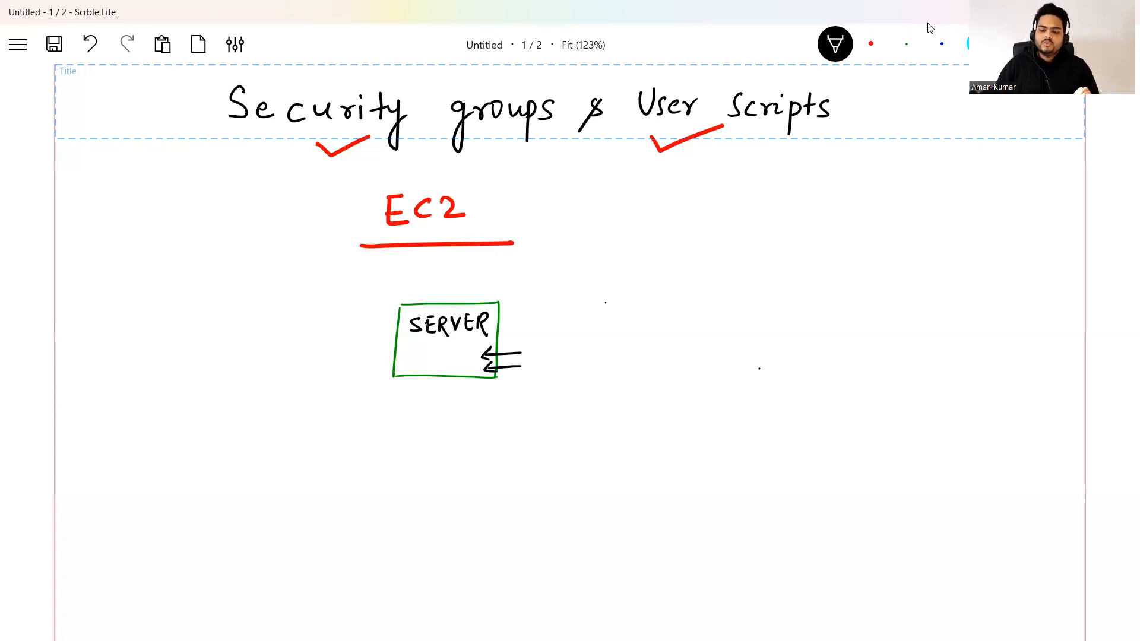
- Draw a curved blue arrow pointing to the SERVER box from its left side
{"action": "left_click", "coordinate": [932, 31]}
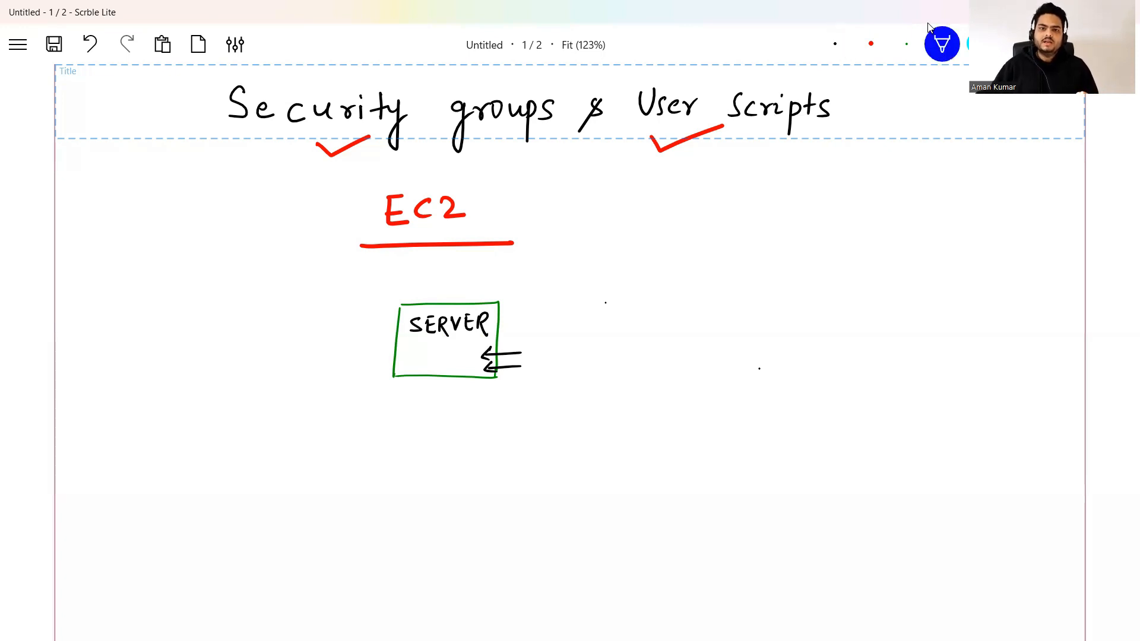
{"action": "left_click_drag", "start_coordinate": [183, 386], "coordinate": [359, 338]}
{"action": "mouse_move", "coordinate": [330, 324]}
{"action": "left_mouse_down"}
{"action": "mouse_move", "coordinate": [359, 336]}
{"action": "mouse_move", "coordinate": [337, 360]}
{"action": "left_mouse_up"}
- Draw a curved black arrow pointing to the SERVER box from its right side and a tick mark above the box
{"action": "left_click", "coordinate": [834, 43]}
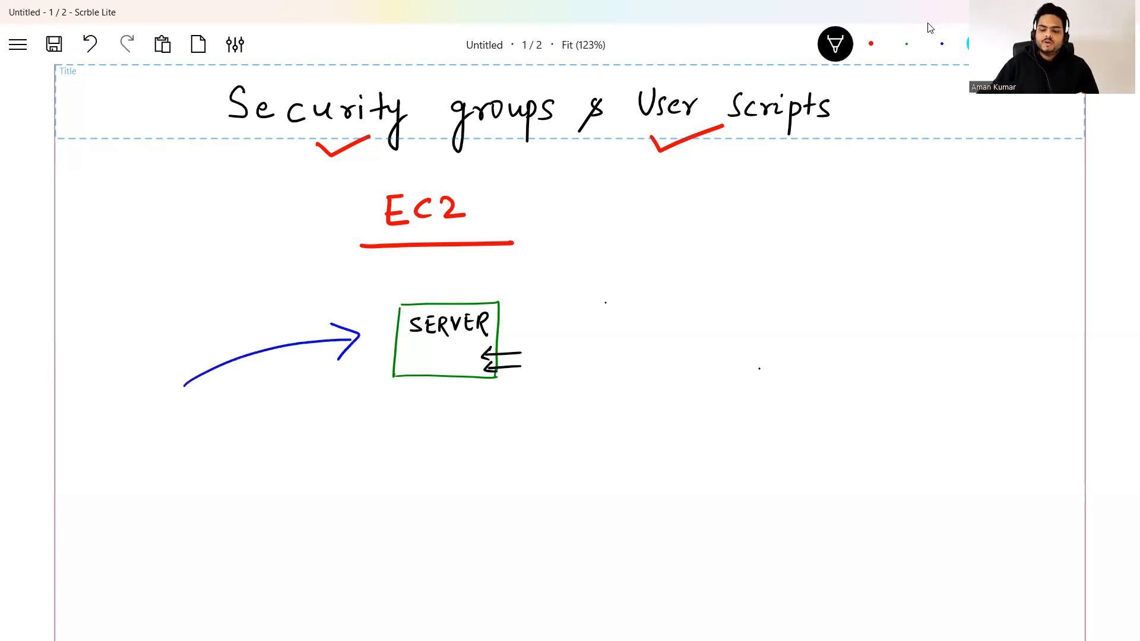
{"action": "left_click_drag", "start_coordinate": [561, 330], "coordinate": [776, 384]}
{"action": "left_click_drag", "start_coordinate": [574, 316], "coordinate": [553, 337]}
{"action": "left_click_drag", "start_coordinate": [553, 337], "coordinate": [594, 347]}
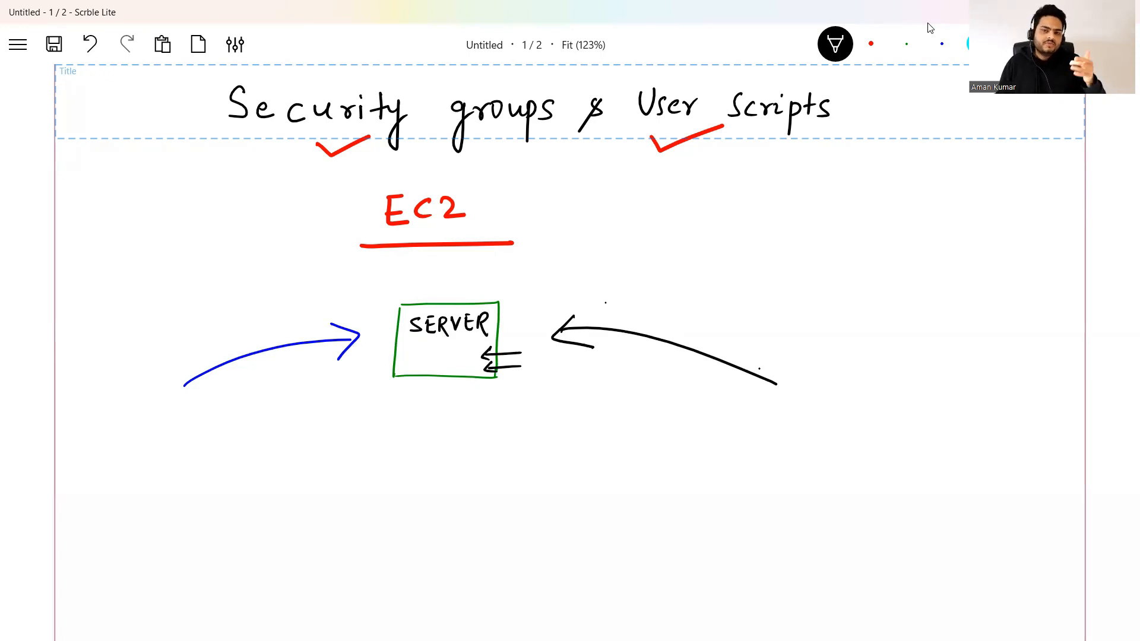
{"action": "left_click_drag", "start_coordinate": [448, 276], "coordinate": [517, 267]}
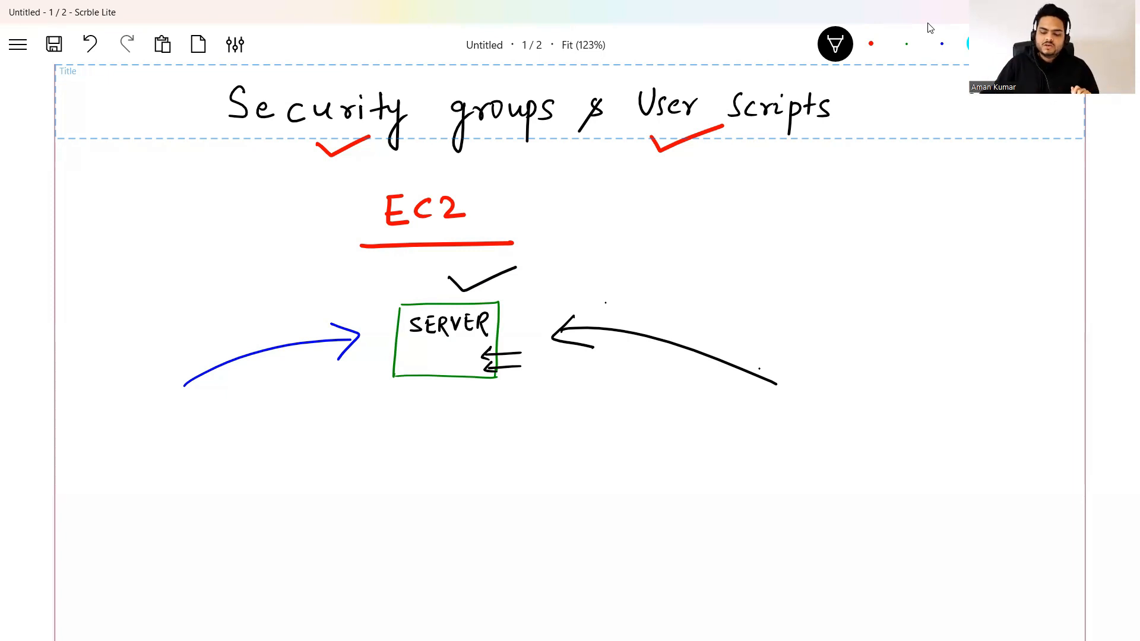
- Handwrite "PORTS" in black to the right of the EC2 text and circle it
{"action": "mouse_move", "coordinate": [714, 216]}
{"action": "left_mouse_down"}
{"action": "mouse_move", "coordinate": [716, 240]}
{"action": "mouse_move", "coordinate": [717, 228]}
{"action": "left_mouse_up"}
{"action": "mouse_move", "coordinate": [742, 216]}
{"action": "left_mouse_down"}
{"action": "mouse_move", "coordinate": [736, 228]}
{"action": "mouse_move", "coordinate": [742, 217]}
{"action": "left_mouse_up"}
{"action": "mouse_move", "coordinate": [752, 214]}
{"action": "left_mouse_down"}
{"action": "mouse_move", "coordinate": [753, 237]}
{"action": "mouse_move", "coordinate": [774, 248]}
{"action": "mouse_move", "coordinate": [793, 218]}
{"action": "left_mouse_up"}
{"action": "mouse_move", "coordinate": [781, 219]}
{"action": "left_mouse_down"}
{"action": "mouse_move", "coordinate": [782, 245]}
{"action": "mouse_move", "coordinate": [792, 240]}
{"action": "left_mouse_up"}
{"action": "mouse_move", "coordinate": [718, 265]}
{"action": "left_mouse_down"}
{"action": "mouse_move", "coordinate": [831, 263]}
{"action": "mouse_move", "coordinate": [700, 234]}
{"action": "mouse_move", "coordinate": [745, 271]}
{"action": "left_mouse_up"}
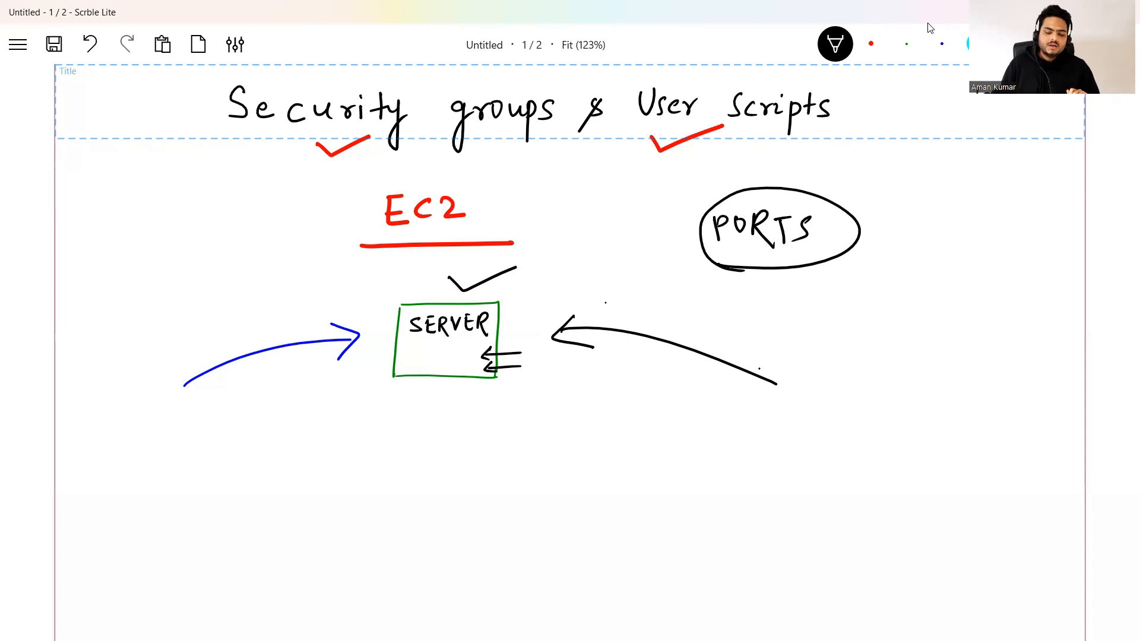
- Handwrite "SSH - 22" in red below the SERVER box
{"action": "key", "text": "2"}
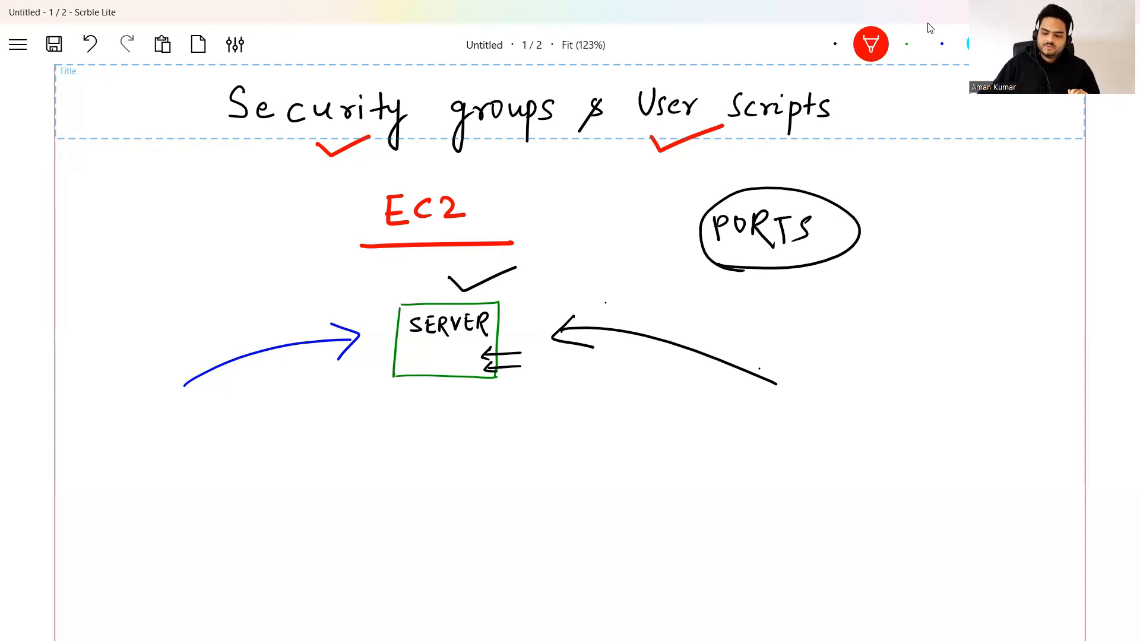
{"action": "mouse_move", "coordinate": [309, 426]}
{"action": "left_mouse_down"}
{"action": "mouse_move", "coordinate": [294, 452]}
{"action": "mouse_move", "coordinate": [340, 456]}
{"action": "left_mouse_up"}
{"action": "mouse_move", "coordinate": [343, 442]}
{"action": "left_mouse_down"}
{"action": "mouse_move", "coordinate": [359, 441]}
{"action": "mouse_move", "coordinate": [356, 457]}
{"action": "mouse_move", "coordinate": [444, 440]}
{"action": "mouse_move", "coordinate": [463, 454]}
{"action": "mouse_move", "coordinate": [510, 453]}
{"action": "left_mouse_up"}
{"action": "left_click", "coordinate": [382, 445]}
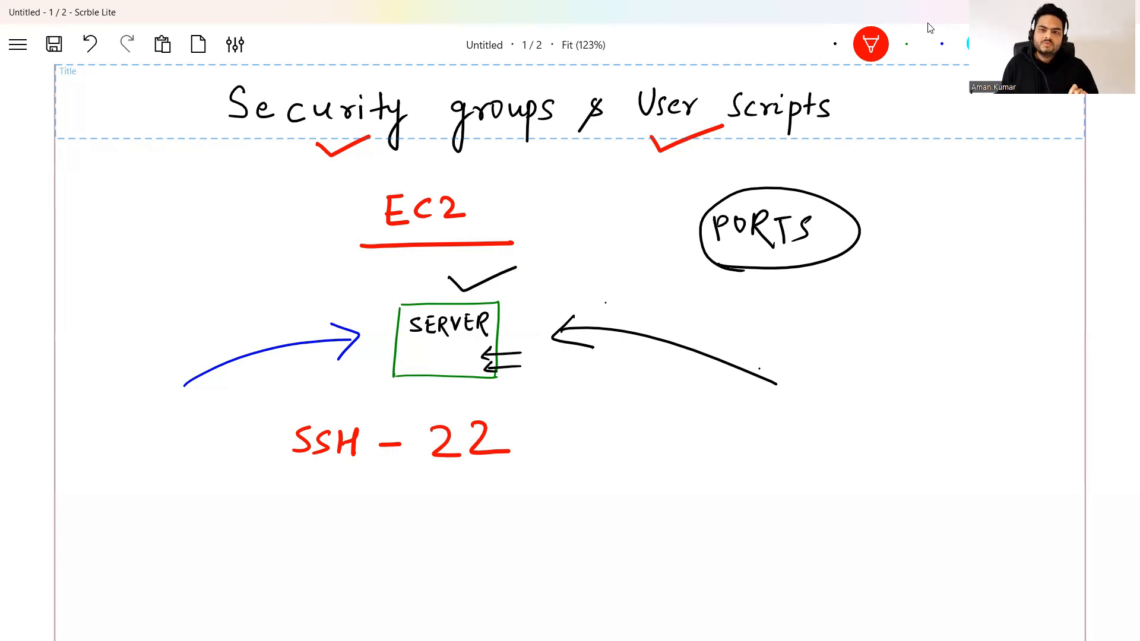
- Handwrite "HTTP/HTTPS - 80/443" in red on a new line below the SSH entry
{"action": "mouse_move", "coordinate": [193, 488]}
{"action": "left_mouse_down"}
{"action": "mouse_move", "coordinate": [192, 517]}
{"action": "mouse_move", "coordinate": [206, 519]}
{"action": "mouse_move", "coordinate": [233, 491]}
{"action": "left_mouse_up"}
{"action": "mouse_move", "coordinate": [222, 494]}
{"action": "left_mouse_down"}
{"action": "mouse_move", "coordinate": [221, 519]}
{"action": "mouse_move", "coordinate": [247, 492]}
{"action": "mouse_move", "coordinate": [238, 516]}
{"action": "left_mouse_up"}
{"action": "mouse_move", "coordinate": [252, 493]}
{"action": "left_mouse_down"}
{"action": "mouse_move", "coordinate": [250, 518]}
{"action": "mouse_move", "coordinate": [254, 506]}
{"action": "left_mouse_up"}
{"action": "mouse_move", "coordinate": [275, 481]}
{"action": "left_mouse_down"}
{"action": "mouse_move", "coordinate": [256, 533]}
{"action": "mouse_move", "coordinate": [280, 519]}
{"action": "left_mouse_up"}
{"action": "left_click_drag", "start_coordinate": [281, 505], "coordinate": [294, 504]}
{"action": "mouse_move", "coordinate": [298, 491]}
{"action": "left_mouse_down"}
{"action": "mouse_move", "coordinate": [296, 519]}
{"action": "mouse_move", "coordinate": [317, 498]}
{"action": "left_mouse_up"}
{"action": "mouse_move", "coordinate": [310, 499]}
{"action": "left_mouse_down"}
{"action": "mouse_move", "coordinate": [308, 522]}
{"action": "mouse_move", "coordinate": [333, 501]}
{"action": "mouse_move", "coordinate": [325, 520]}
{"action": "left_mouse_up"}
{"action": "mouse_move", "coordinate": [338, 502]}
{"action": "left_mouse_down"}
{"action": "mouse_move", "coordinate": [337, 521]}
{"action": "mouse_move", "coordinate": [341, 510]}
{"action": "left_mouse_up"}
{"action": "mouse_move", "coordinate": [365, 490]}
{"action": "left_mouse_down"}
{"action": "mouse_move", "coordinate": [354, 516]}
{"action": "mouse_move", "coordinate": [504, 488]}
{"action": "mouse_move", "coordinate": [527, 532]}
{"action": "left_mouse_up"}
{"action": "left_click_drag", "start_coordinate": [570, 488], "coordinate": [565, 516]}
{"action": "mouse_move", "coordinate": [570, 489]}
{"action": "left_mouse_down"}
{"action": "mouse_move", "coordinate": [560, 510]}
{"action": "mouse_move", "coordinate": [586, 507]}
{"action": "left_mouse_up"}
{"action": "mouse_move", "coordinate": [608, 486]}
{"action": "left_mouse_down"}
{"action": "mouse_move", "coordinate": [601, 517]}
{"action": "mouse_move", "coordinate": [616, 506]}
{"action": "left_mouse_up"}
{"action": "left_click_drag", "start_coordinate": [625, 485], "coordinate": [617, 517]}
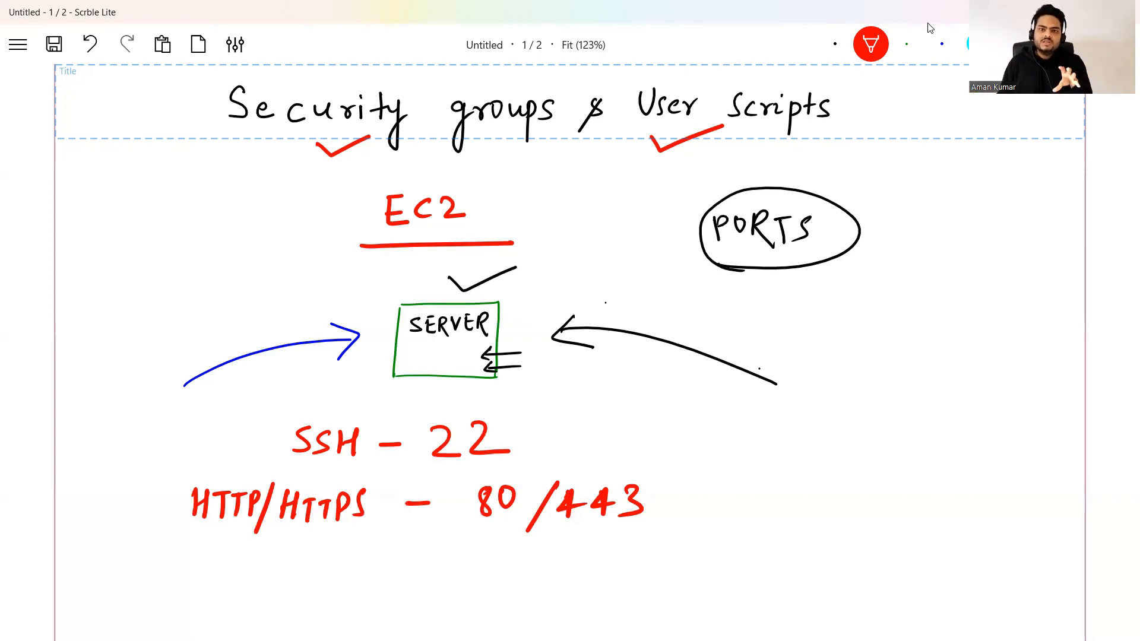
- Circle the port numbers 80/443 and 22 in black
{"action": "key", "text": "1"}
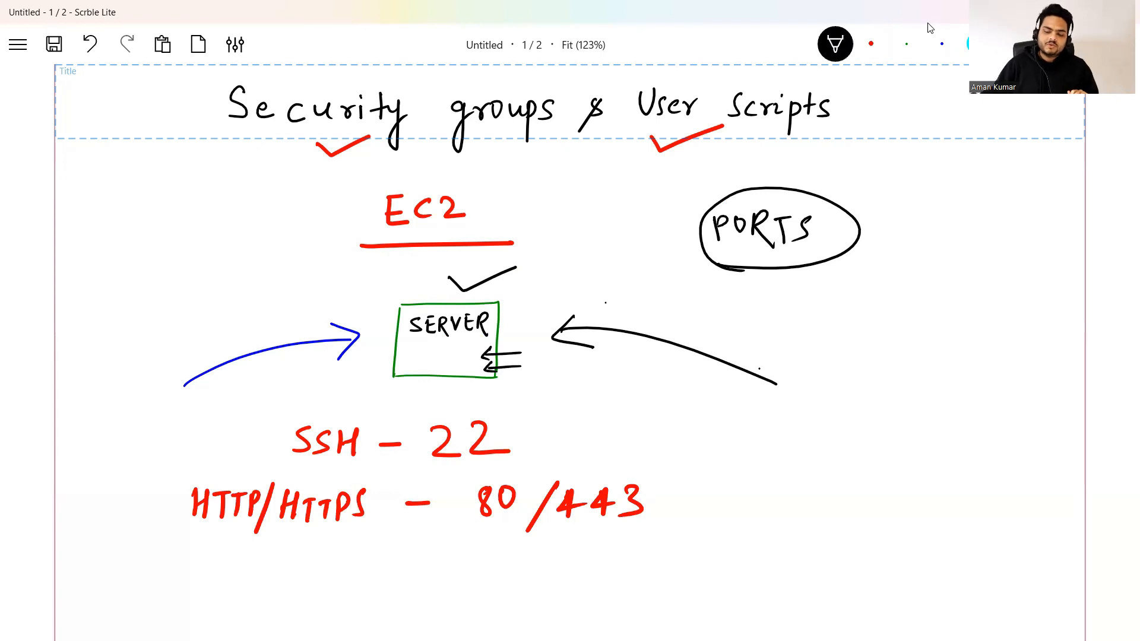
{"action": "mouse_move", "coordinate": [691, 478]}
{"action": "left_mouse_down"}
{"action": "mouse_move", "coordinate": [647, 465]}
{"action": "mouse_move", "coordinate": [478, 488]}
{"action": "mouse_move", "coordinate": [623, 545]}
{"action": "mouse_move", "coordinate": [695, 478]}
{"action": "left_mouse_up"}
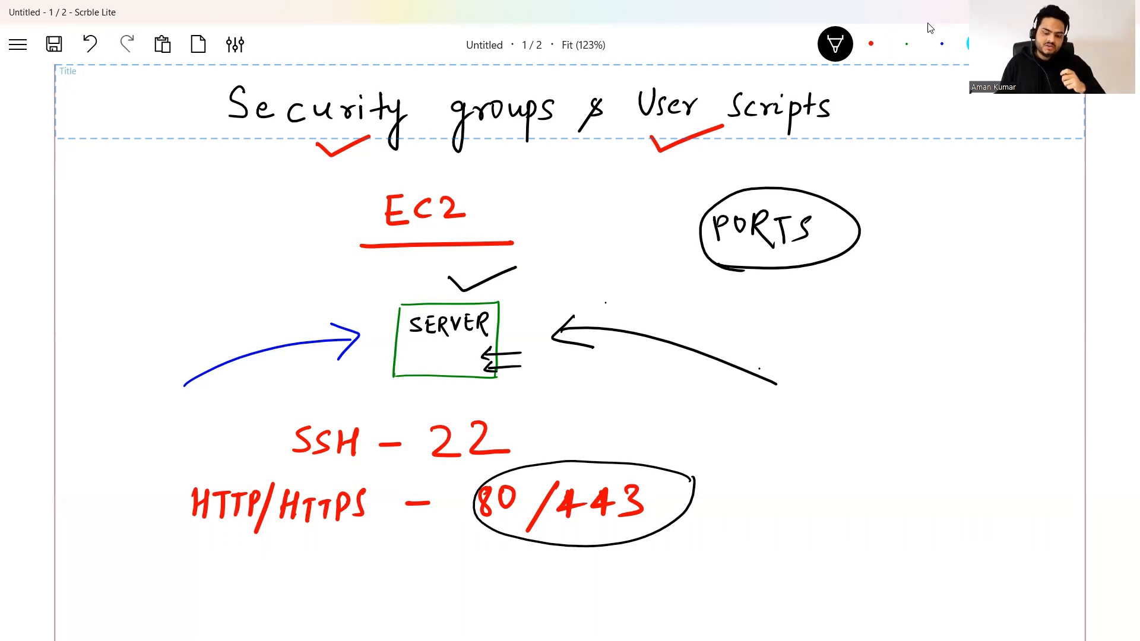
{"action": "mouse_move", "coordinate": [516, 409]}
{"action": "left_mouse_down"}
{"action": "mouse_move", "coordinate": [417, 415]}
{"action": "mouse_move", "coordinate": [502, 470]}
{"action": "mouse_move", "coordinate": [516, 410]}
{"action": "left_mouse_up"}
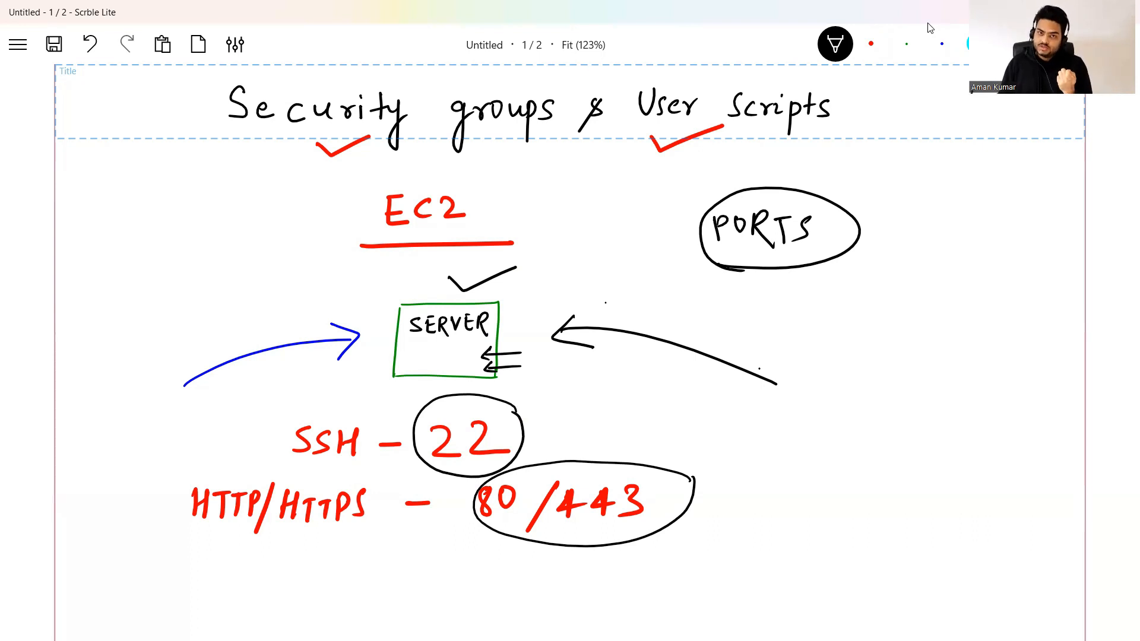
- Add black double tick marks below "Security" and "scripts" in the heading and beside "EC2"
{"action": "left_click_drag", "start_coordinate": [199, 156], "coordinate": [284, 151]}
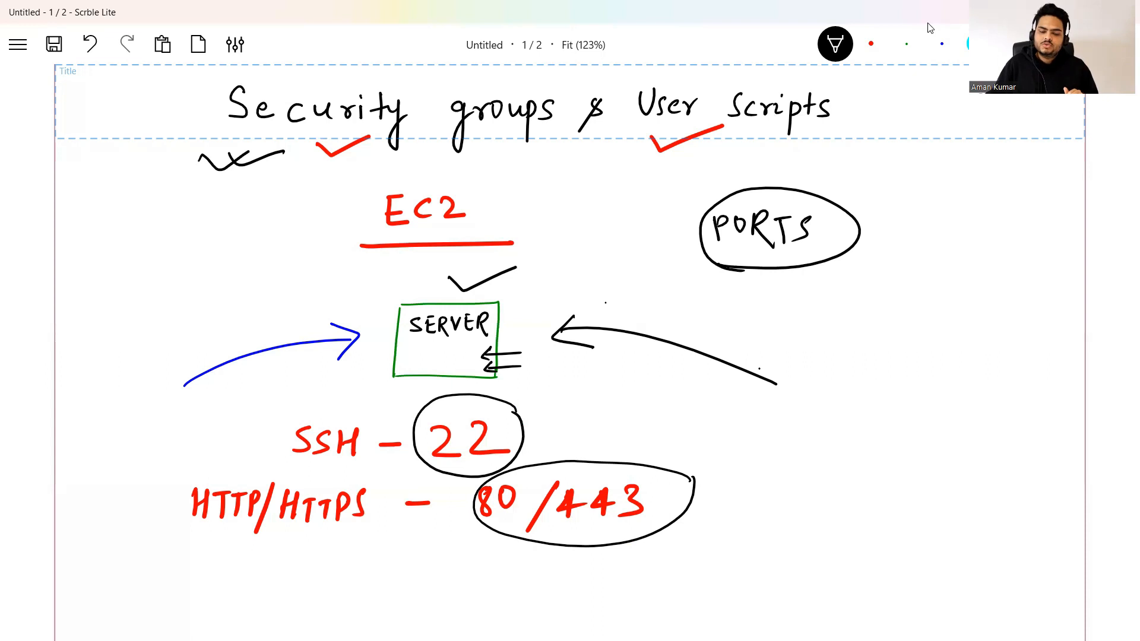
{"action": "left_click_drag", "start_coordinate": [722, 147], "coordinate": [791, 156]}
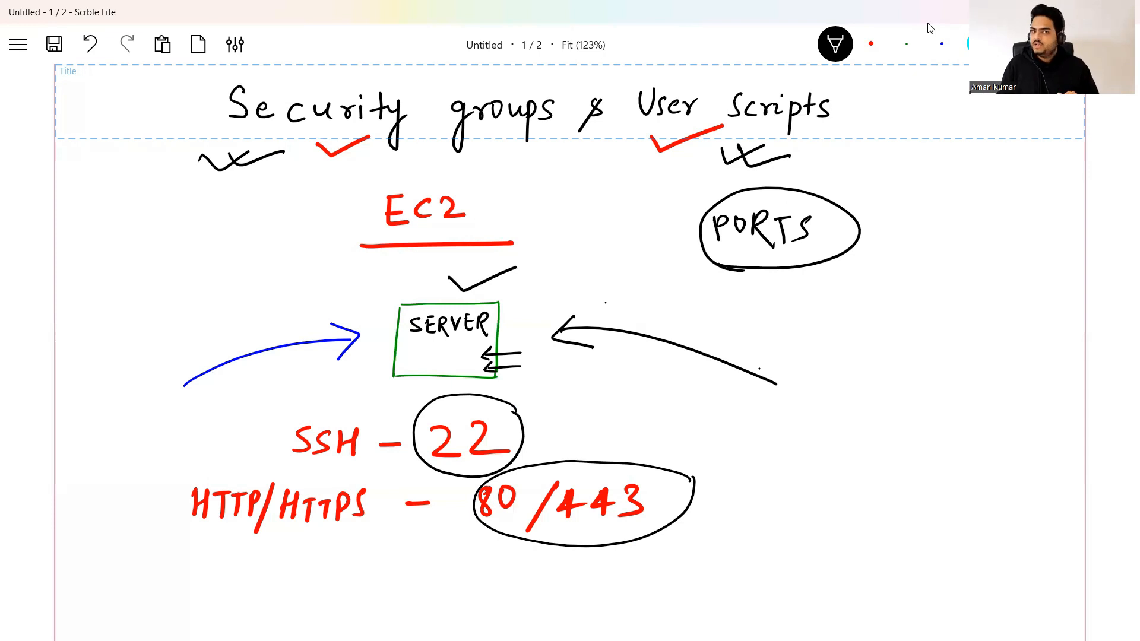
{"action": "left_click_drag", "start_coordinate": [480, 205], "coordinate": [559, 204]}
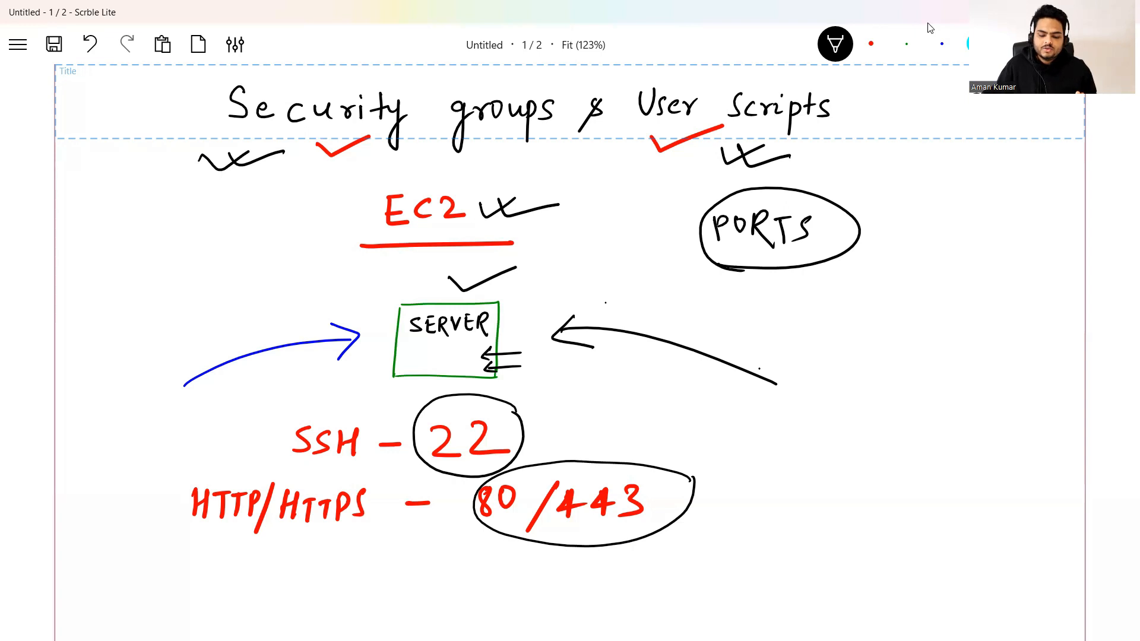
- Draw an arrow from the SERVER box to a bracketed, arrow-linked list of CMD1, CMD2 and CMD3, and tick the heading's "scripts" again
{"action": "mouse_move", "coordinate": [527, 308]}
{"action": "left_mouse_down"}
{"action": "mouse_move", "coordinate": [662, 303]}
{"action": "mouse_move", "coordinate": [787, 321]}
{"action": "mouse_move", "coordinate": [775, 333]}
{"action": "mouse_move", "coordinate": [825, 331]}
{"action": "left_mouse_up"}
{"action": "mouse_move", "coordinate": [831, 333]}
{"action": "left_mouse_down"}
{"action": "mouse_move", "coordinate": [842, 309]}
{"action": "mouse_move", "coordinate": [858, 331]}
{"action": "left_mouse_up"}
{"action": "mouse_move", "coordinate": [866, 312]}
{"action": "left_mouse_down"}
{"action": "mouse_move", "coordinate": [867, 338]}
{"action": "mouse_move", "coordinate": [902, 338]}
{"action": "left_mouse_up"}
{"action": "left_click_drag", "start_coordinate": [890, 341], "coordinate": [919, 342]}
{"action": "mouse_move", "coordinate": [780, 335]}
{"action": "left_mouse_down"}
{"action": "mouse_move", "coordinate": [808, 356]}
{"action": "mouse_move", "coordinate": [795, 381]}
{"action": "left_mouse_up"}
{"action": "mouse_move", "coordinate": [833, 367]}
{"action": "left_mouse_down"}
{"action": "mouse_move", "coordinate": [837, 383]}
{"action": "mouse_move", "coordinate": [880, 364]}
{"action": "mouse_move", "coordinate": [890, 389]}
{"action": "mouse_move", "coordinate": [920, 387]}
{"action": "mouse_move", "coordinate": [807, 439]}
{"action": "left_mouse_up"}
{"action": "left_click_drag", "start_coordinate": [808, 439], "coordinate": [824, 423]}
{"action": "mouse_move", "coordinate": [849, 416]}
{"action": "left_mouse_down"}
{"action": "mouse_move", "coordinate": [854, 441]}
{"action": "mouse_move", "coordinate": [871, 416]}
{"action": "mouse_move", "coordinate": [879, 438]}
{"action": "left_mouse_up"}
{"action": "left_click_drag", "start_coordinate": [888, 418], "coordinate": [891, 443]}
{"action": "mouse_move", "coordinate": [887, 415]}
{"action": "left_mouse_down"}
{"action": "mouse_move", "coordinate": [885, 443]}
{"action": "mouse_move", "coordinate": [921, 436]}
{"action": "mouse_move", "coordinate": [910, 444]}
{"action": "left_mouse_up"}
{"action": "mouse_move", "coordinate": [932, 302]}
{"action": "left_mouse_down"}
{"action": "mouse_move", "coordinate": [955, 442]}
{"action": "mouse_move", "coordinate": [933, 457]}
{"action": "left_mouse_up"}
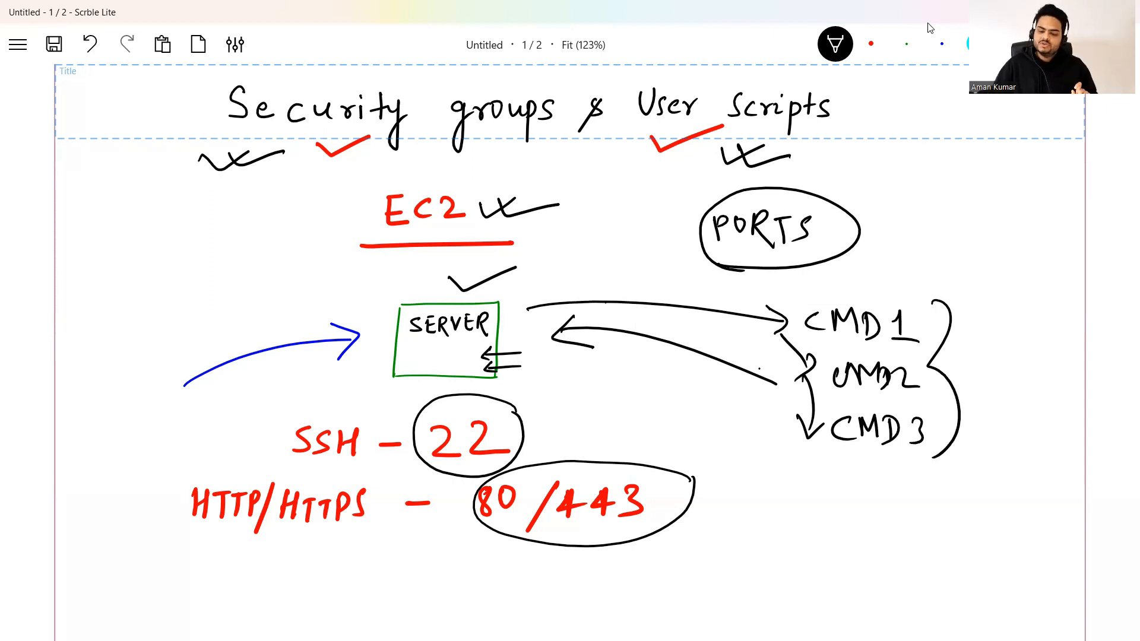
{"action": "left_click_drag", "start_coordinate": [818, 136], "coordinate": [887, 135]}
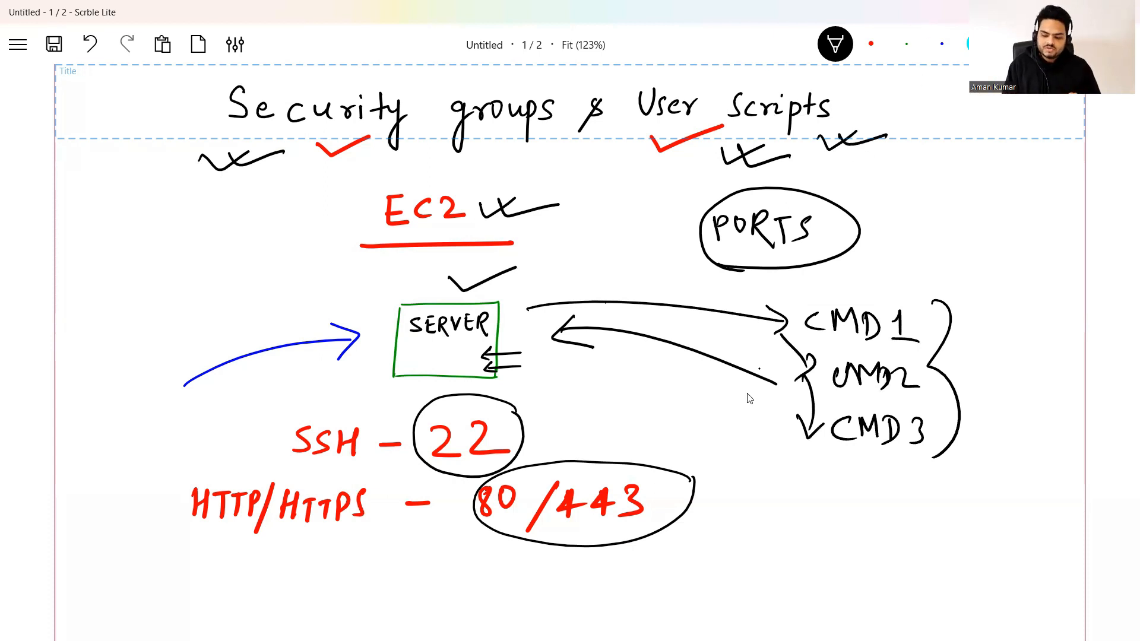
- Switch to Notepad++ and go through the bash user script line by line, from the shebang to the echo command writing index.html
{"action": "mouse_move", "coordinate": [727, 638]}
{"action": "left_click", "coordinate": [701, 623]}
{"action": "left_click", "coordinate": [437, 265]}
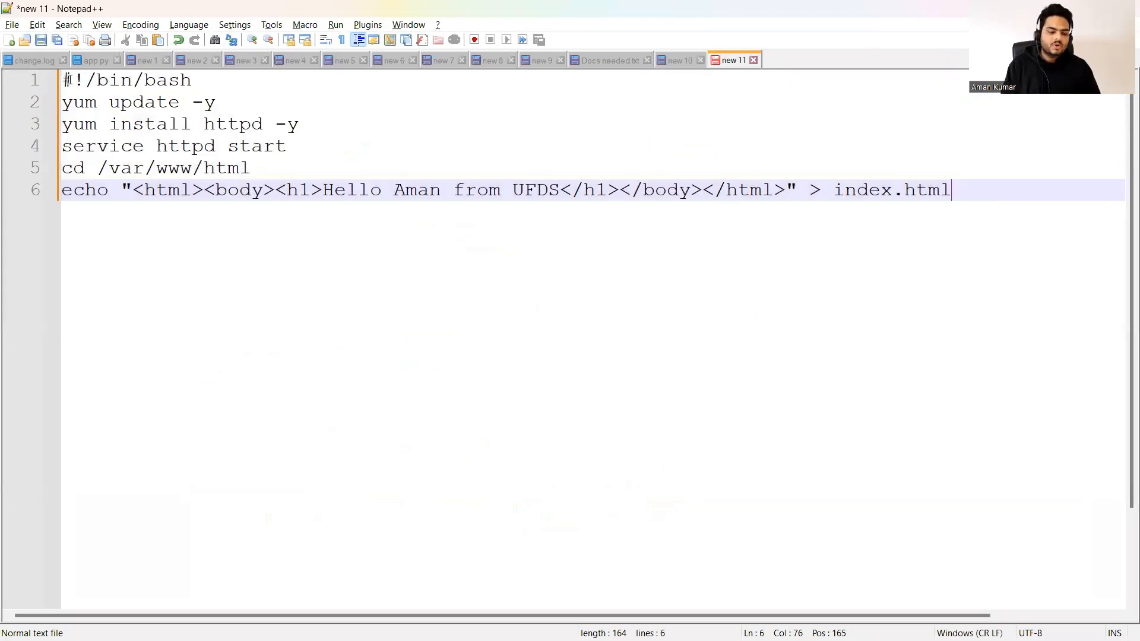
{"action": "left_click", "coordinate": [69, 80]}
{"action": "left_click_drag", "start_coordinate": [66, 102], "coordinate": [219, 99]}
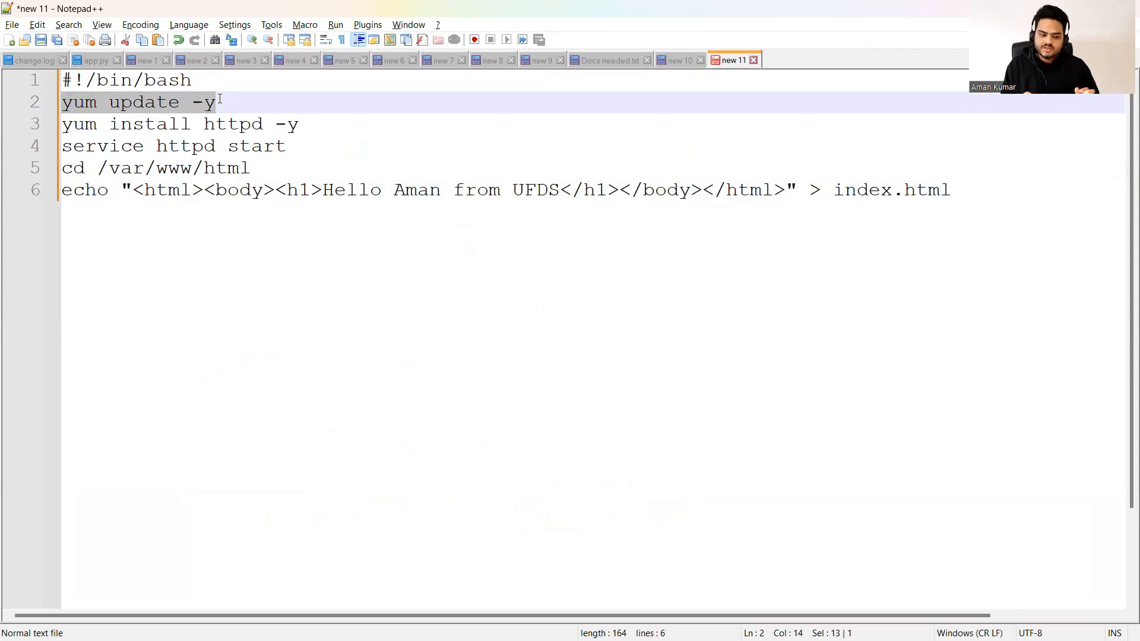
{"action": "left_click_drag", "start_coordinate": [302, 126], "coordinate": [61, 124]}
{"action": "left_click_drag", "start_coordinate": [288, 146], "coordinate": [41, 154]}
{"action": "left_click_drag", "start_coordinate": [254, 171], "coordinate": [53, 175]}
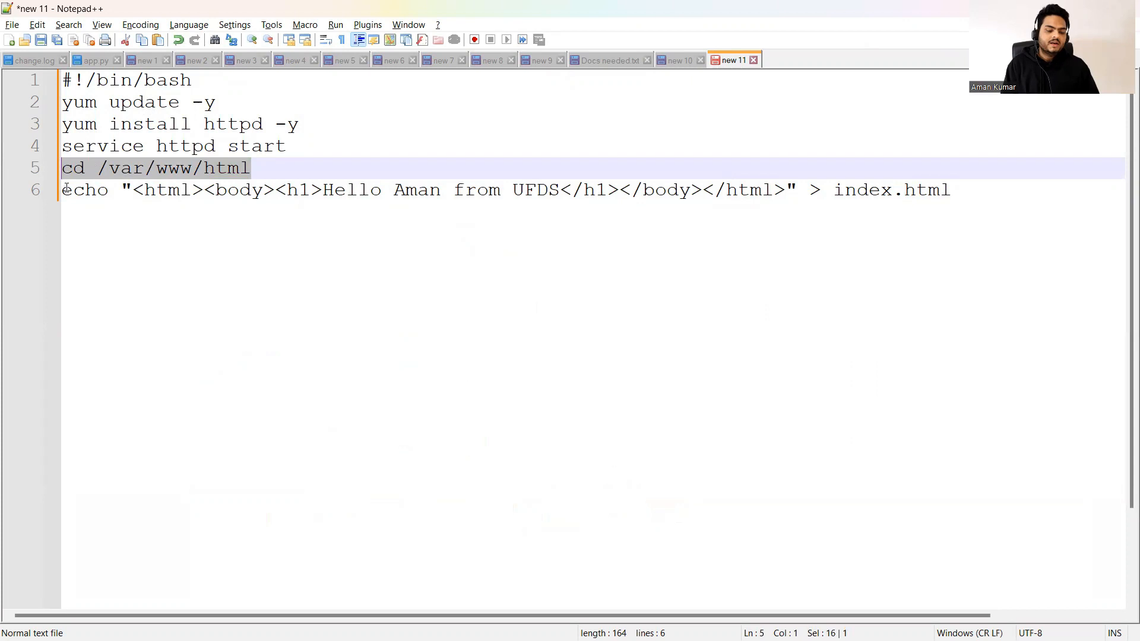
{"action": "left_click_drag", "start_coordinate": [62, 190], "coordinate": [956, 194]}
{"action": "left_click", "coordinate": [955, 194]}
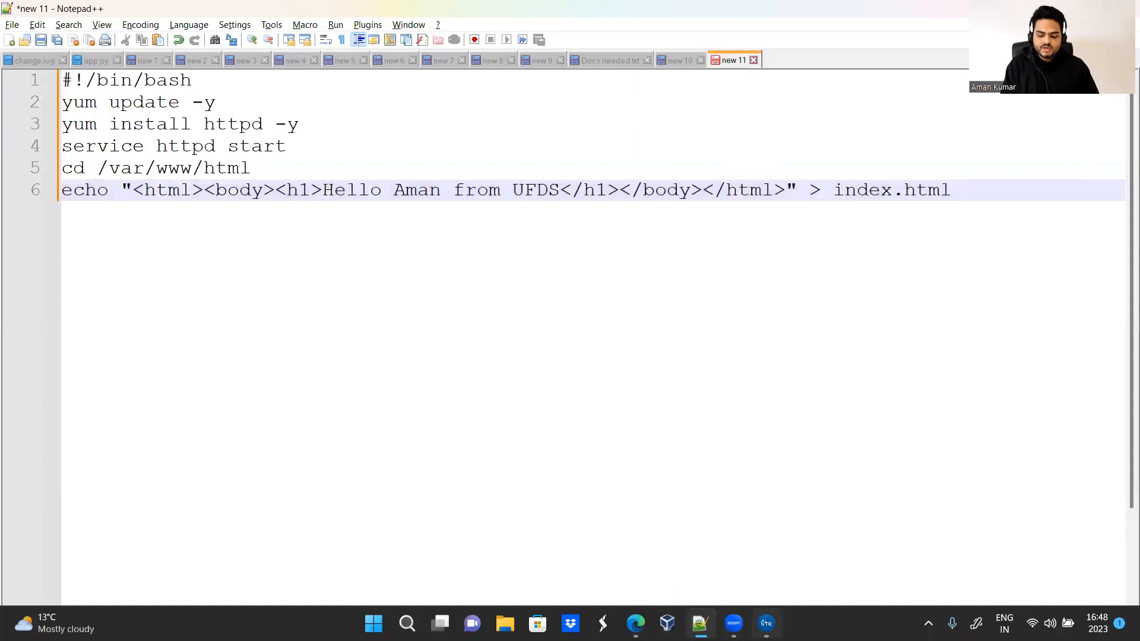
{"action": "mouse_move", "coordinate": [700, 623]}
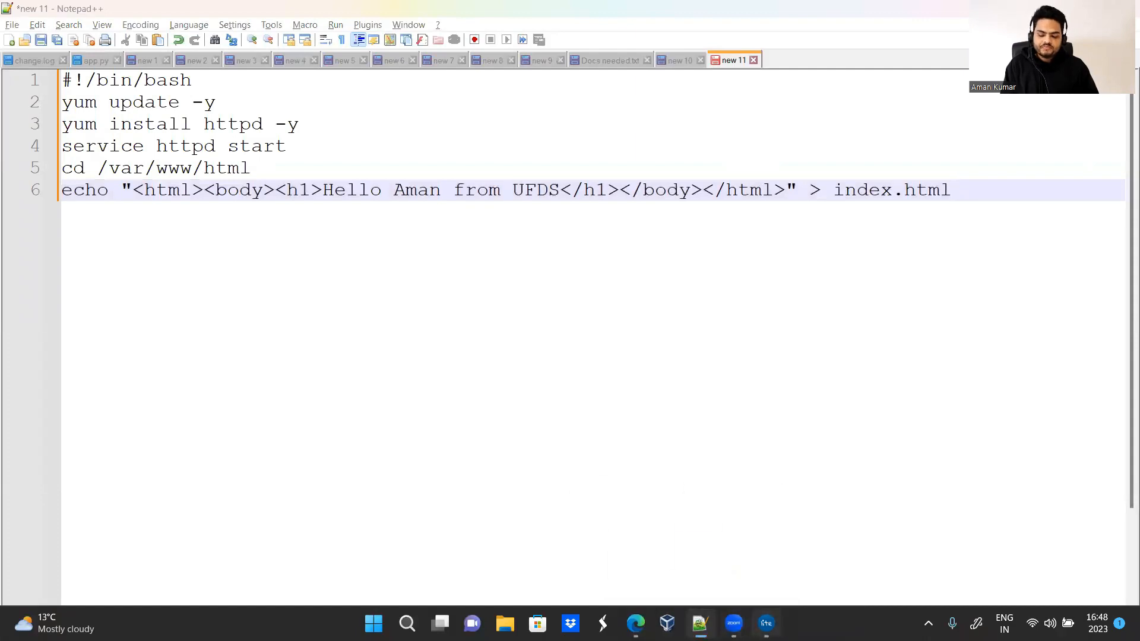
{"action": "left_click", "coordinate": [766, 623]}
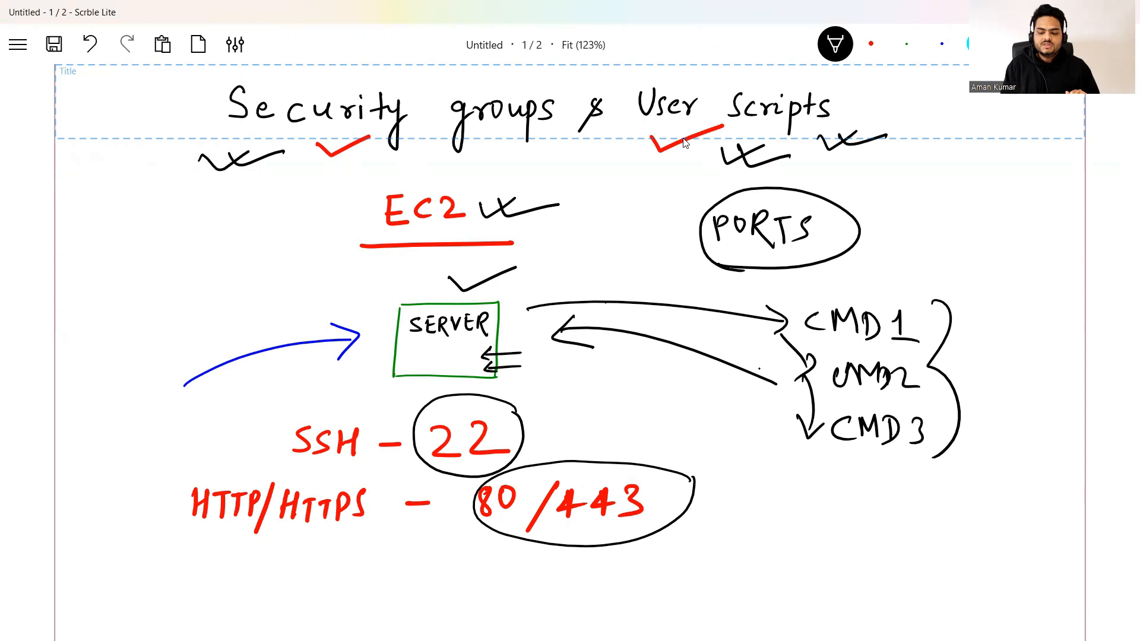
{"action": "key", "text": "alt+Tab"}
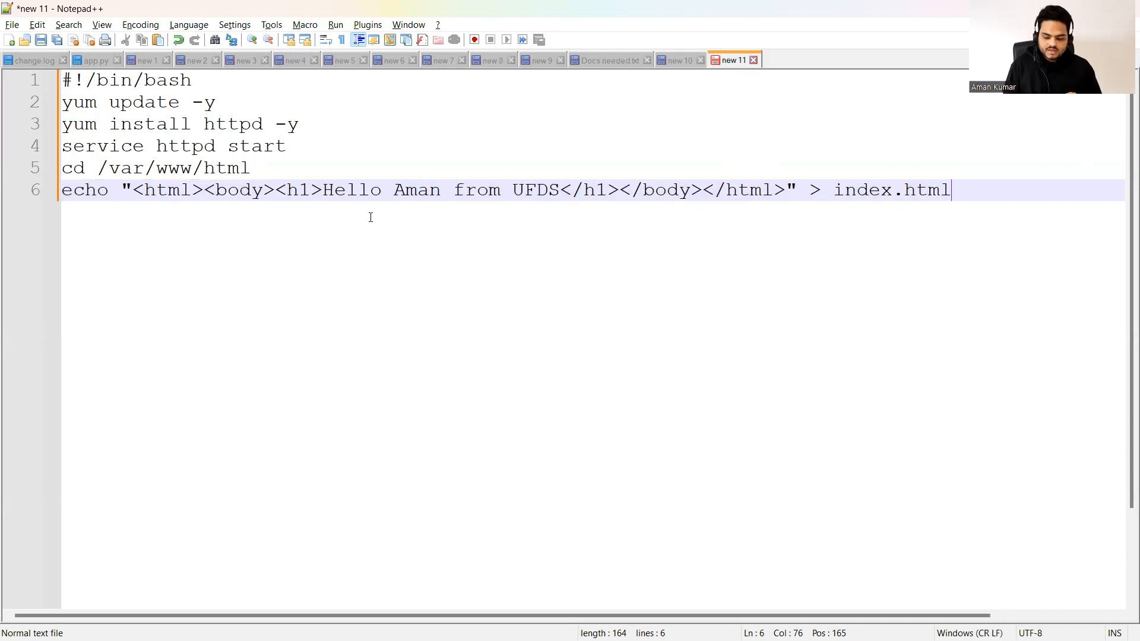
- Switch to the AWS console in the browser, search for "ec2" and open the EC2 dashboard
{"action": "mouse_move", "coordinate": [525, 640]}
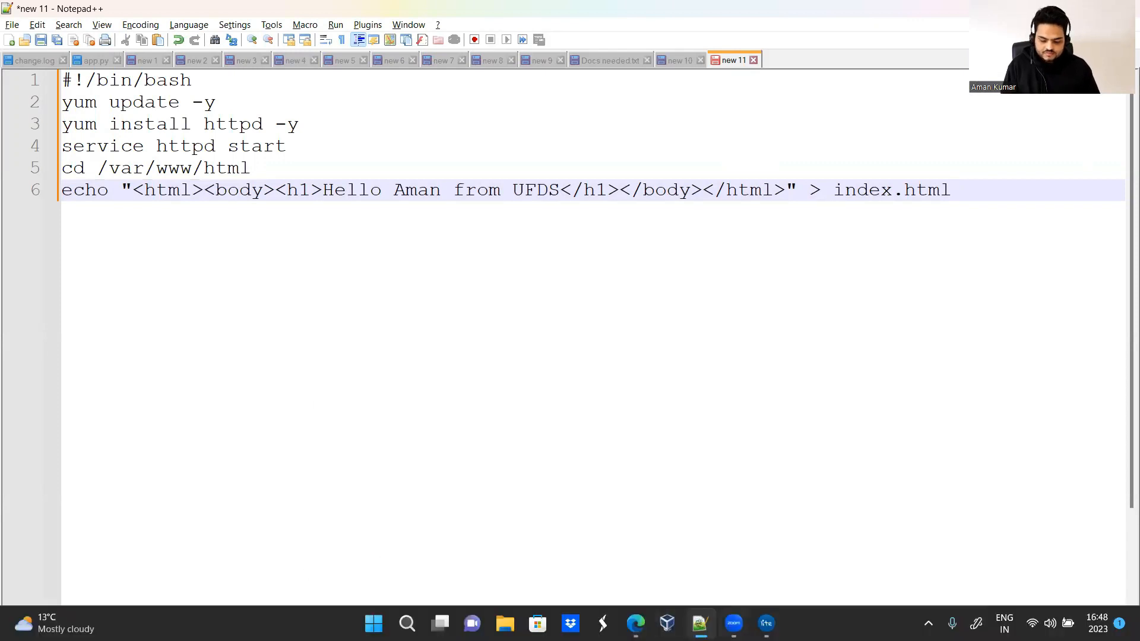
{"action": "left_click", "coordinate": [635, 623]}
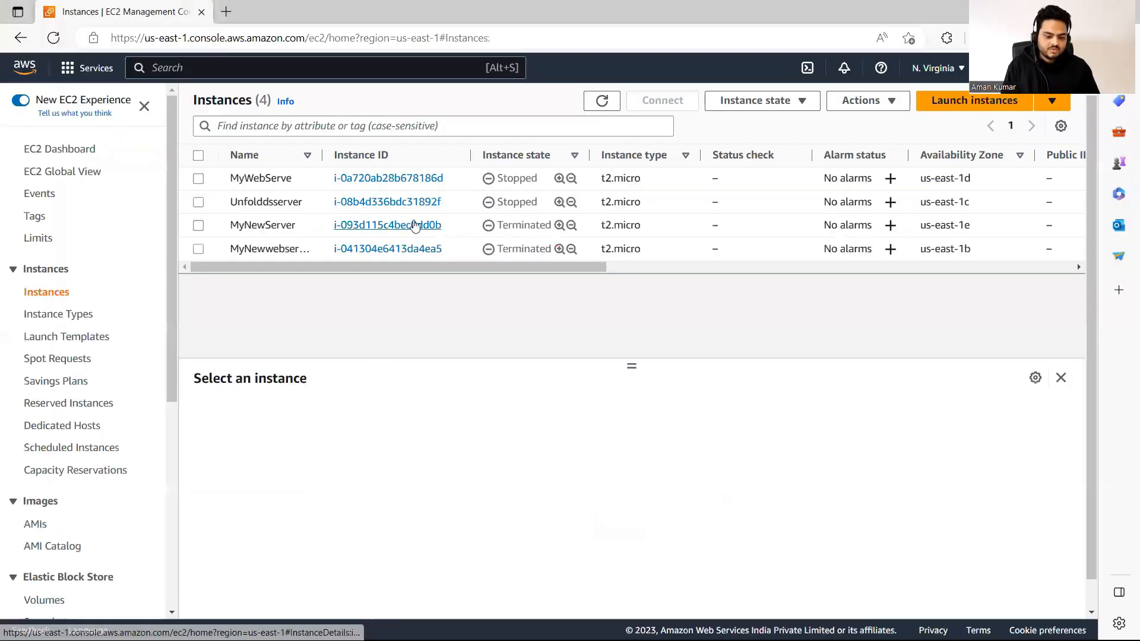
{"action": "left_click", "coordinate": [209, 70]}
{"action": "type", "text": "ec2"}
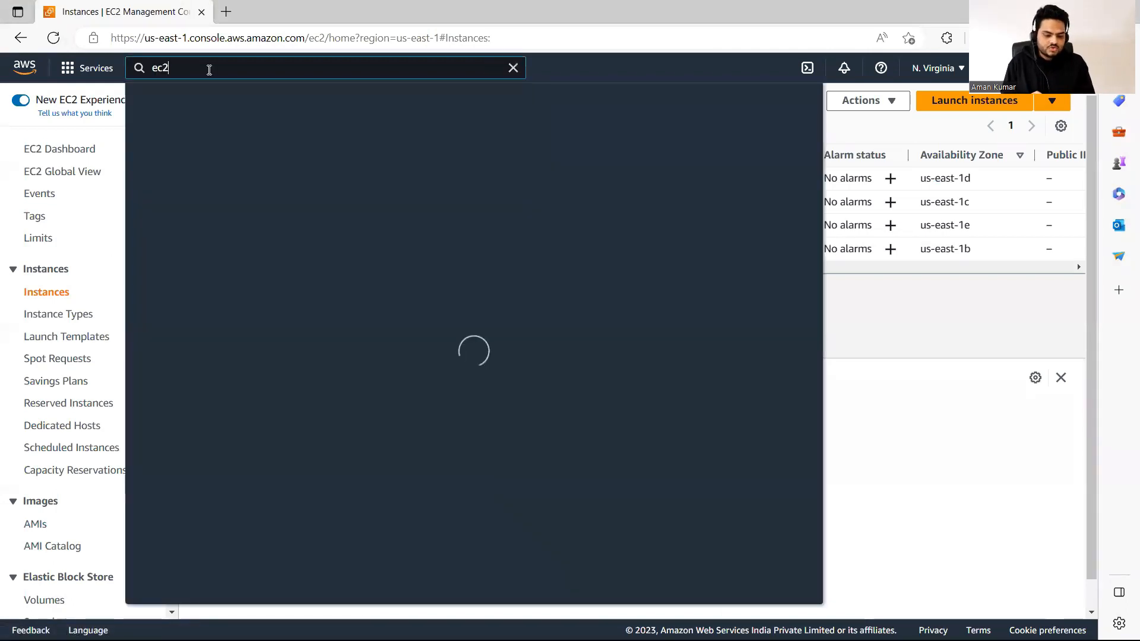
{"action": "left_click", "coordinate": [365, 182]}
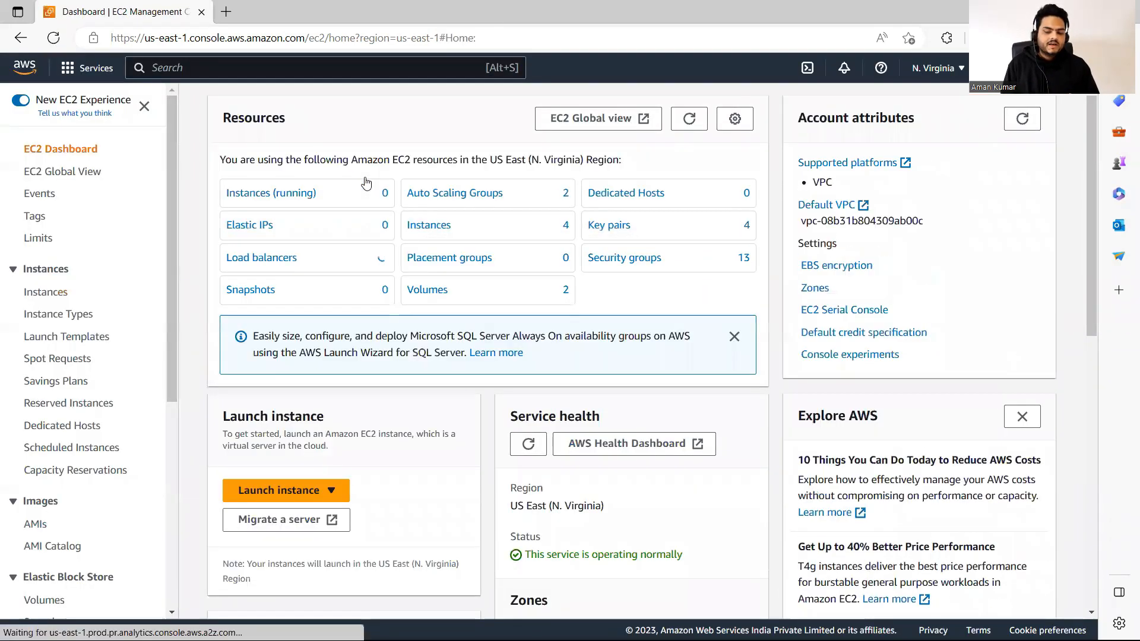
- Start launching a new EC2 instance and name it yayec2sgdemo
{"action": "left_click", "coordinate": [285, 491]}
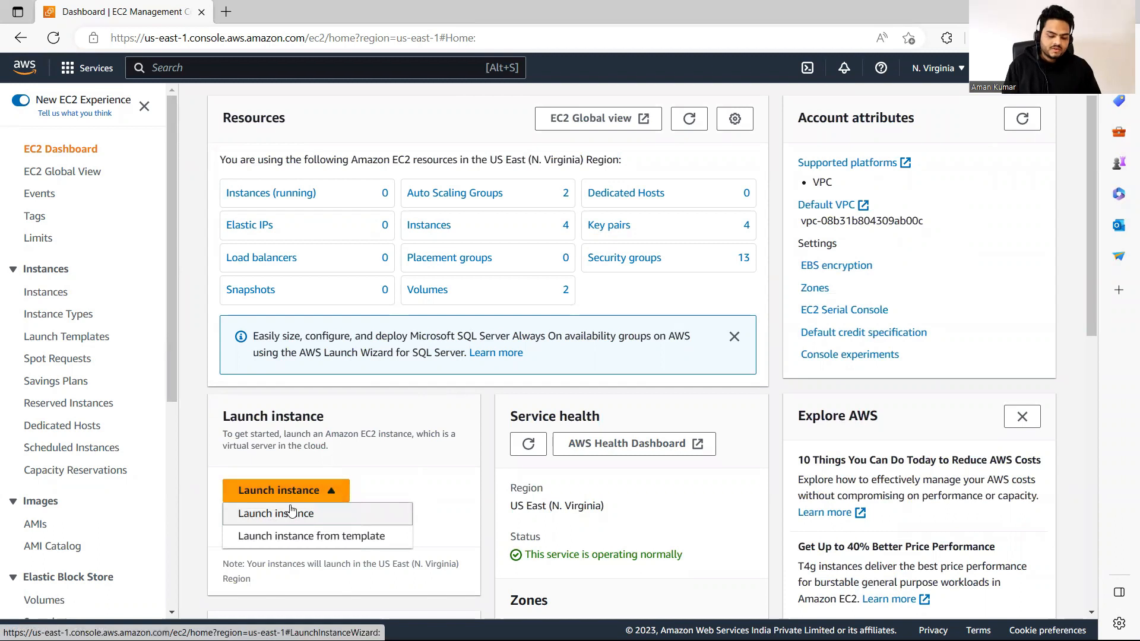
{"action": "left_click", "coordinate": [290, 511]}
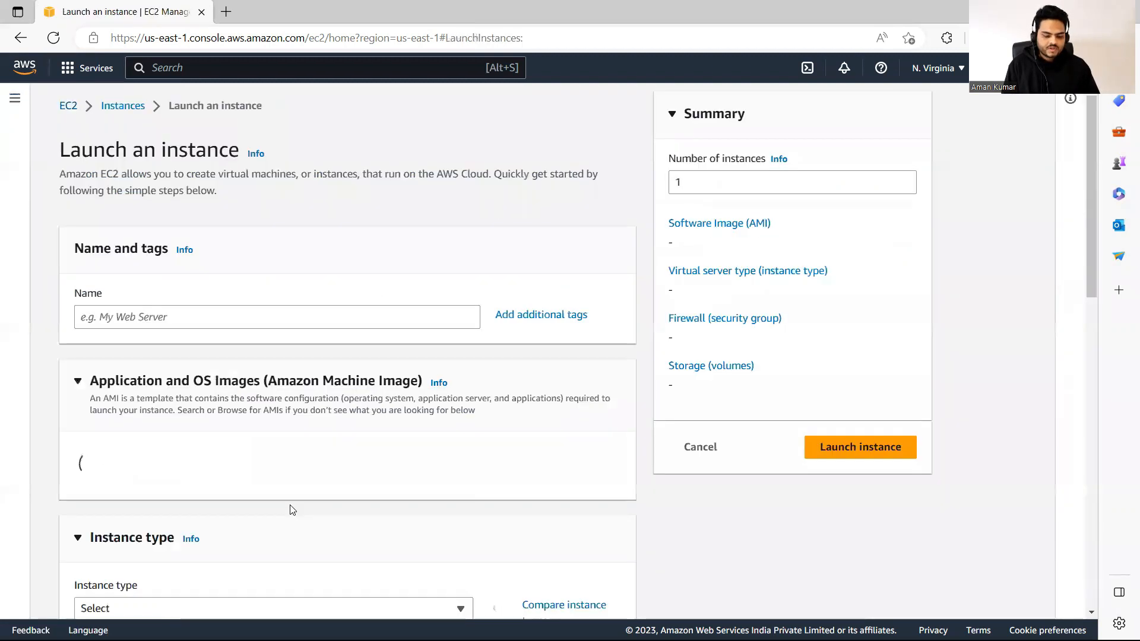
{"action": "left_click", "coordinate": [264, 316]}
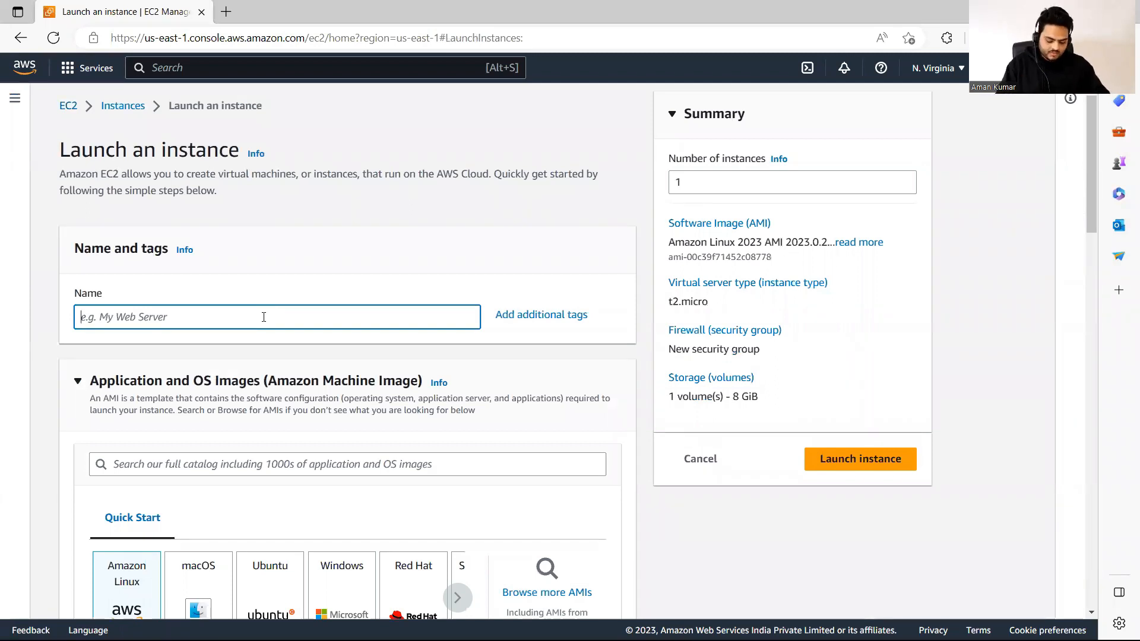
{"action": "type", "text": "yay"}
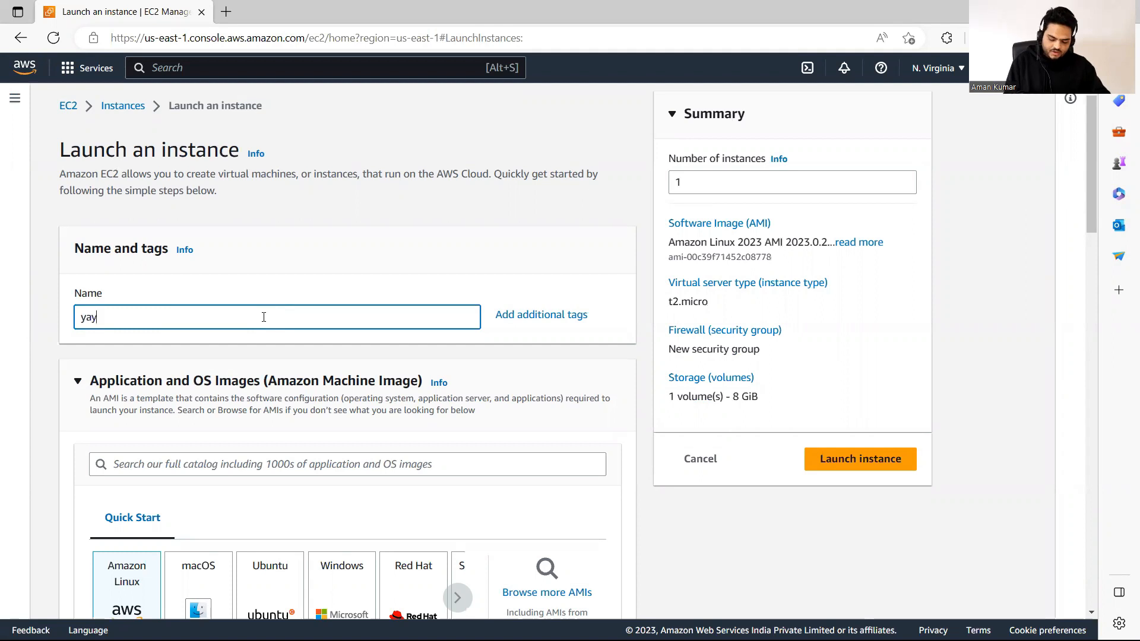
{"action": "type", "text": "ec"}
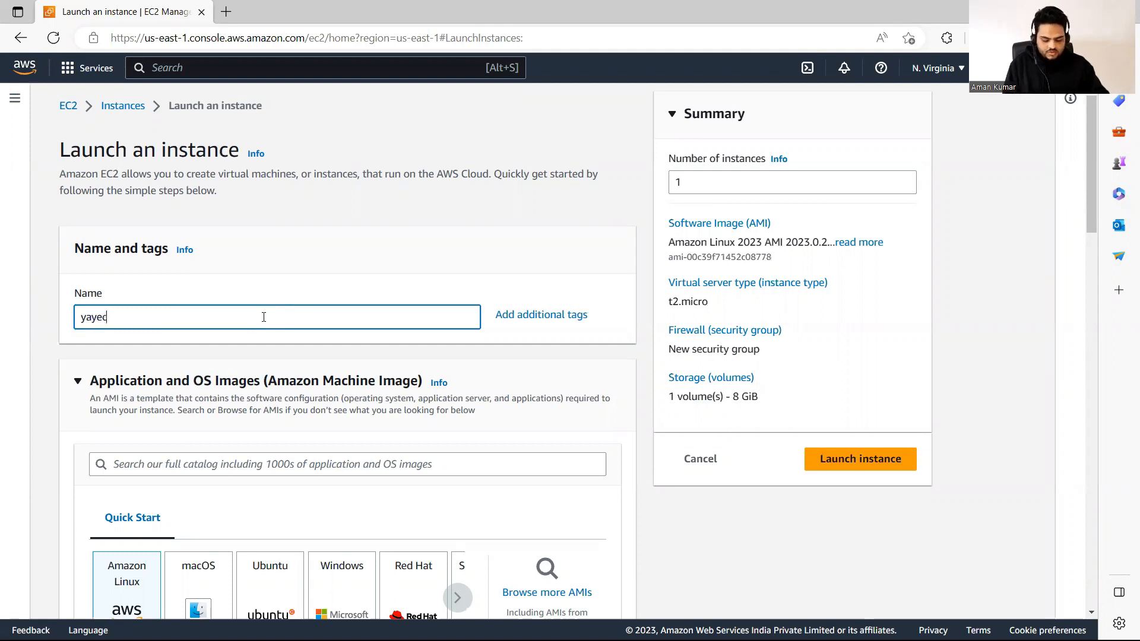
{"action": "type", "text": "2sgdemo"}
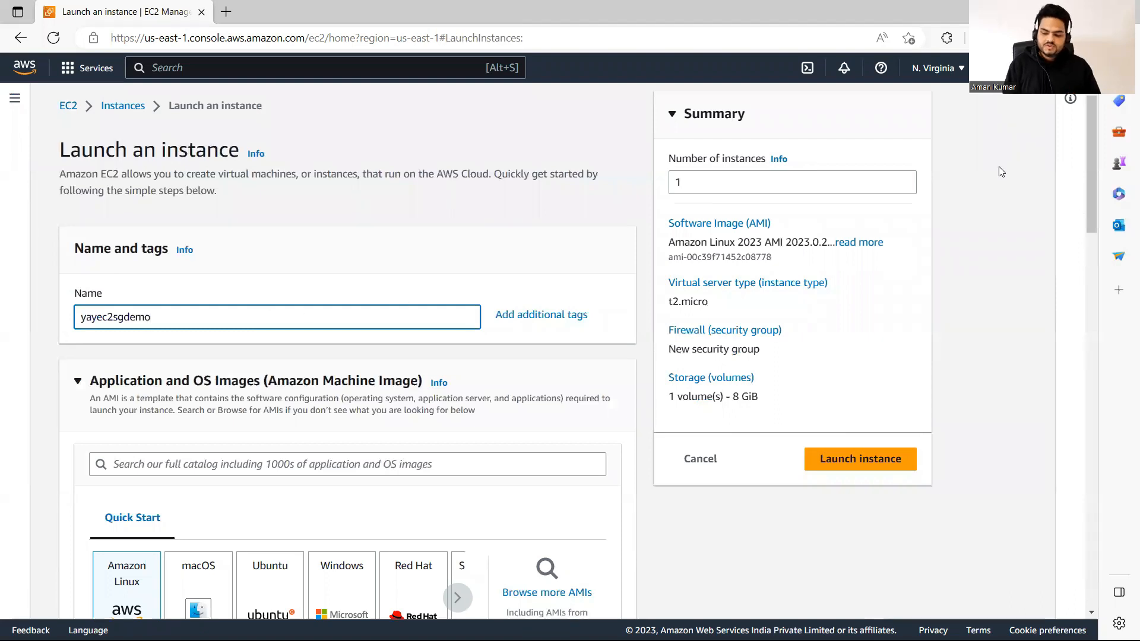
- Select the existing key pair Ec2sgkp for logging in to the instance
{"action": "left_click_drag", "start_coordinate": [1089, 157], "coordinate": [1096, 404]}
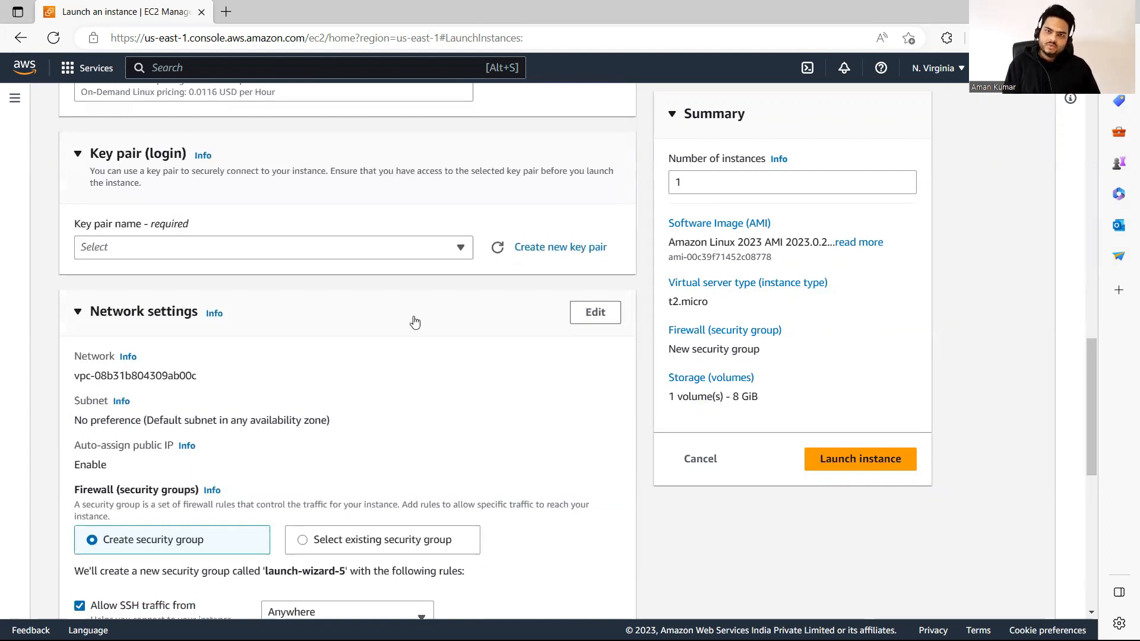
{"action": "left_click", "coordinate": [460, 248]}
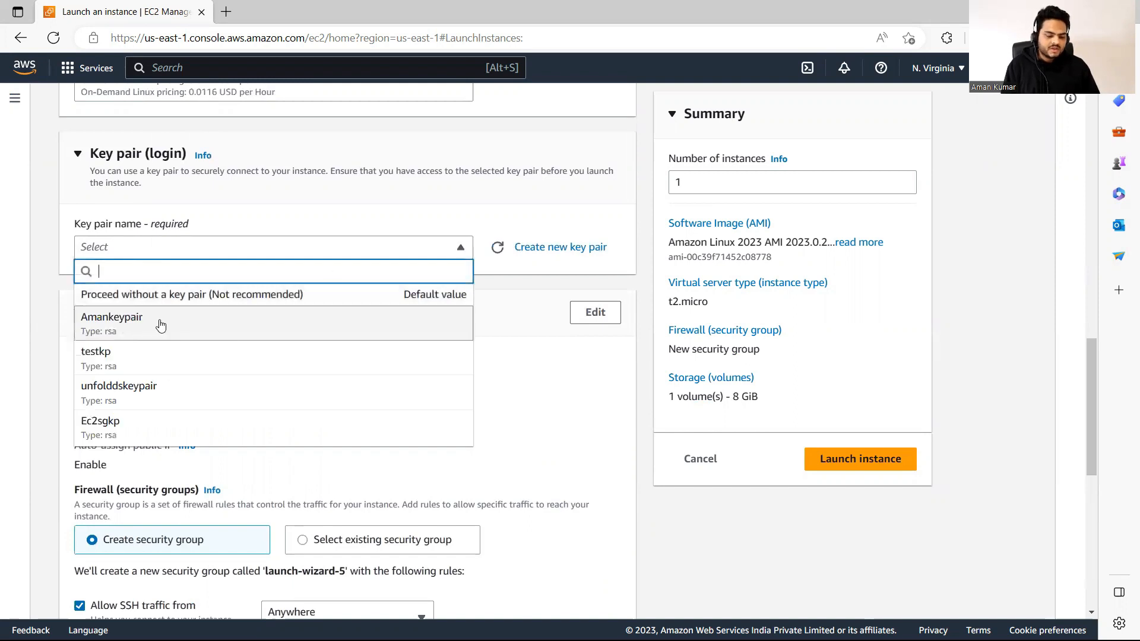
{"action": "left_click", "coordinate": [122, 424]}
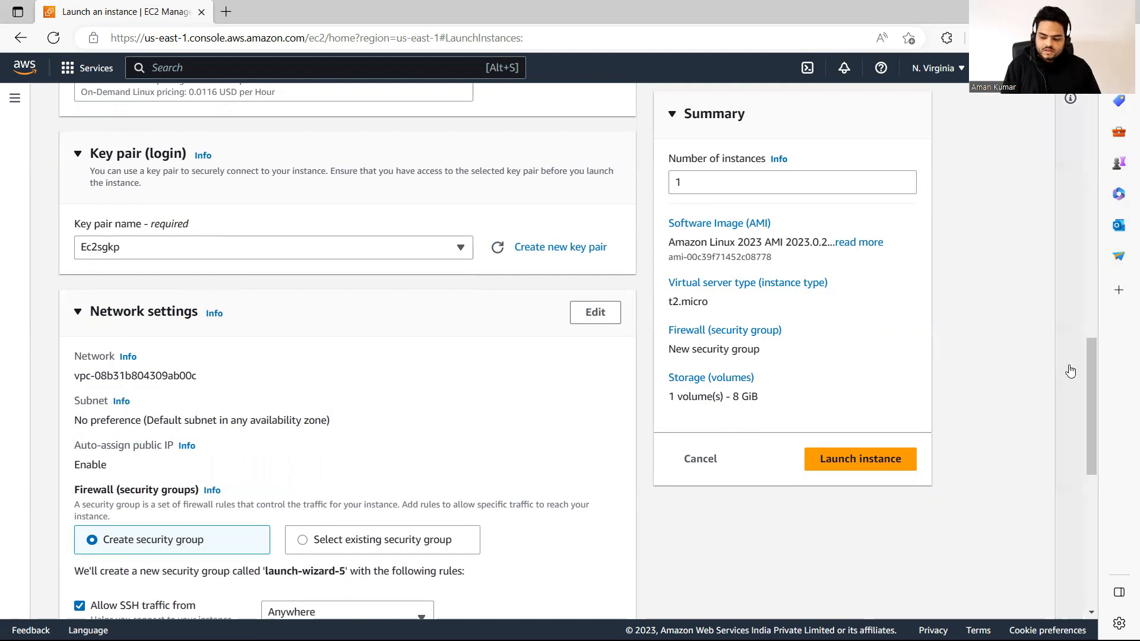
- In the firewall settings, keep creating a new security group with SSH allowed from anywhere, and also allow HTTPS and HTTP traffic from the internet
{"action": "left_click_drag", "start_coordinate": [1090, 374], "coordinate": [1087, 428]}
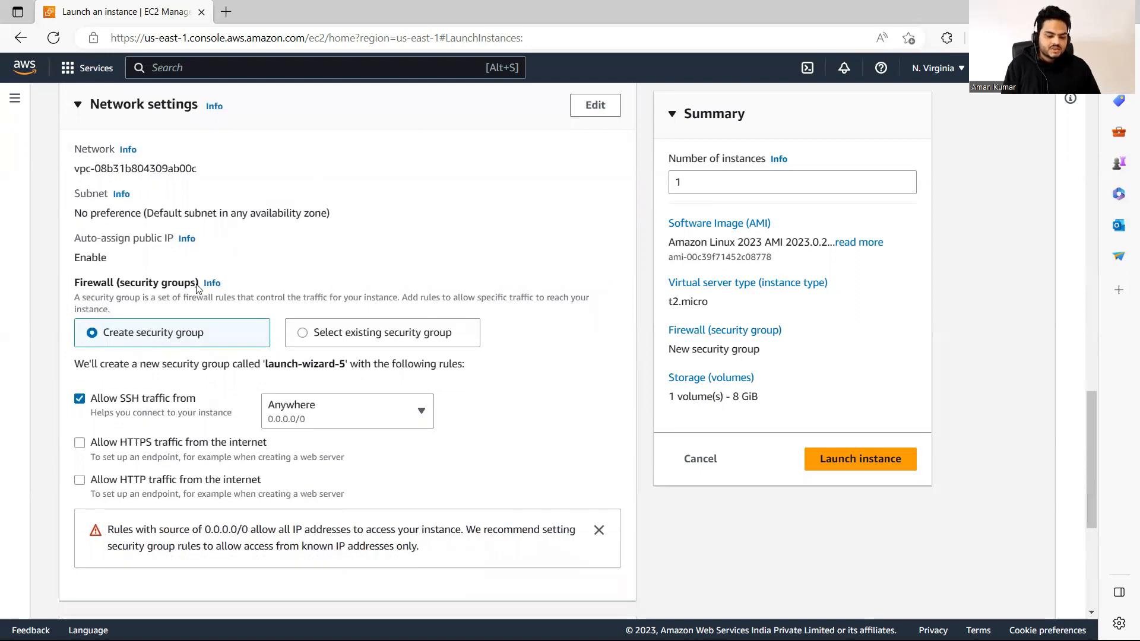
{"action": "left_click_drag", "start_coordinate": [75, 282], "coordinate": [203, 291]}
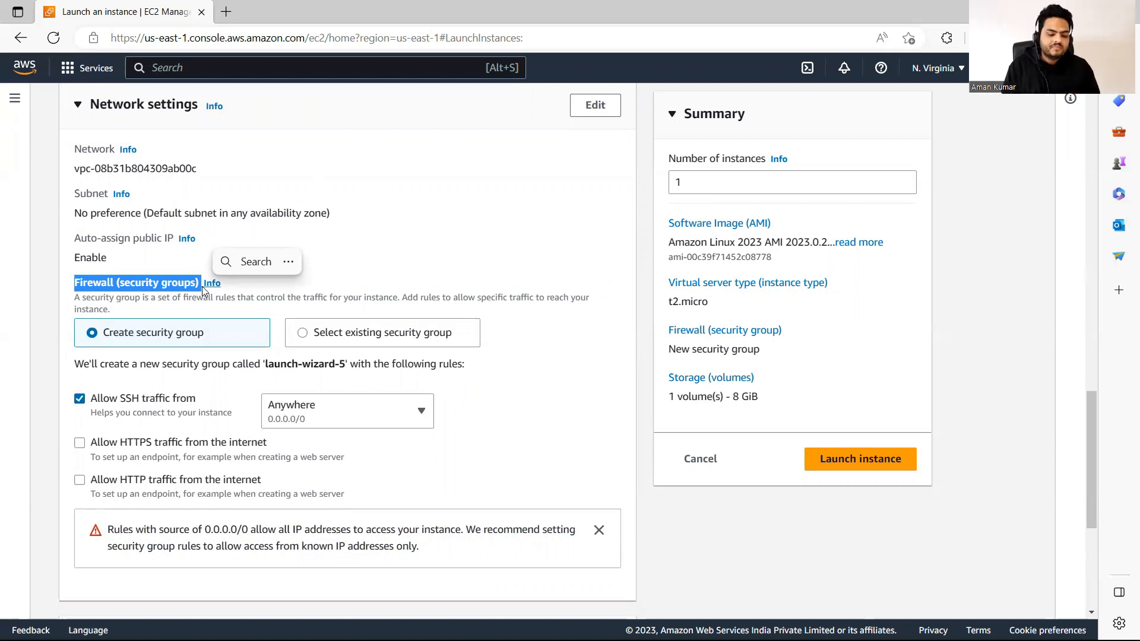
{"action": "left_click", "coordinate": [378, 262]}
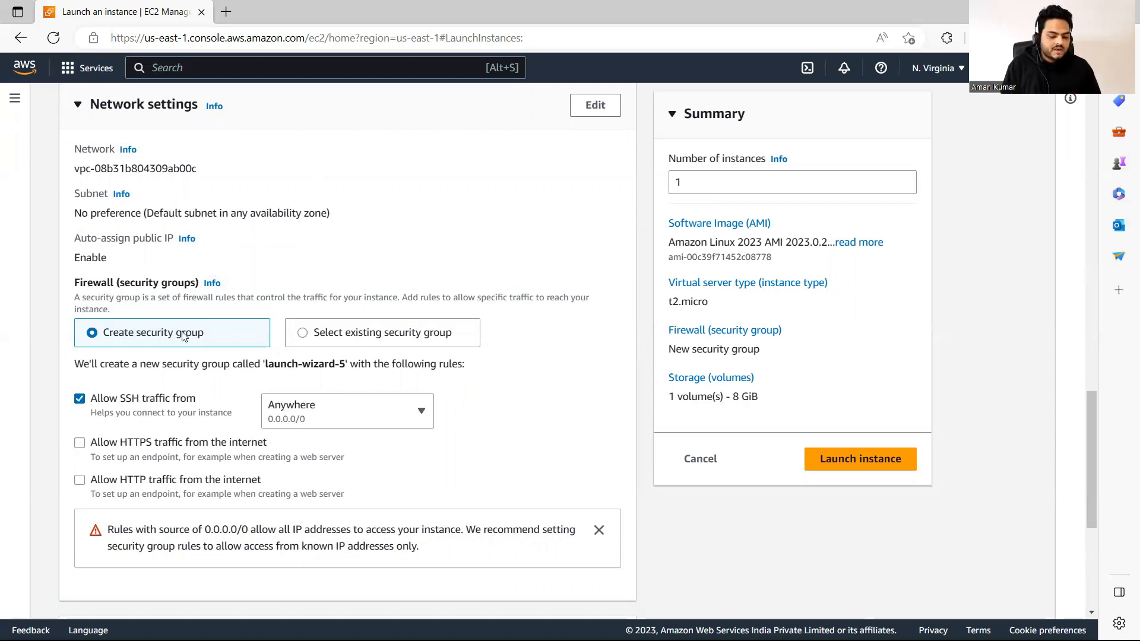
{"action": "left_click_drag", "start_coordinate": [204, 398], "coordinate": [93, 399]}
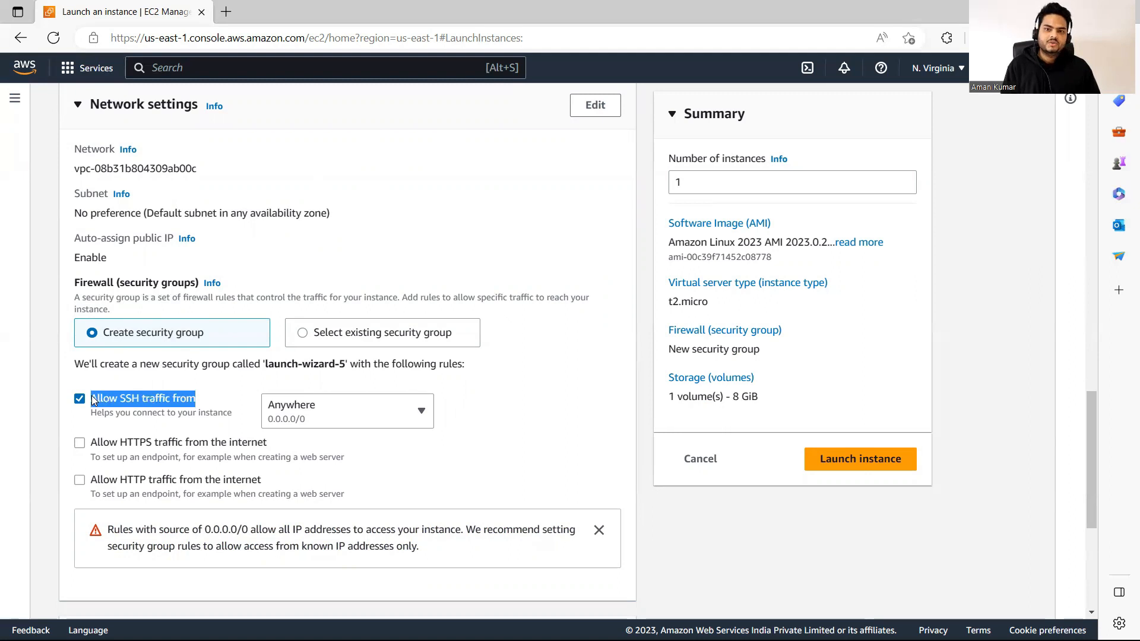
{"action": "left_click", "coordinate": [92, 395]}
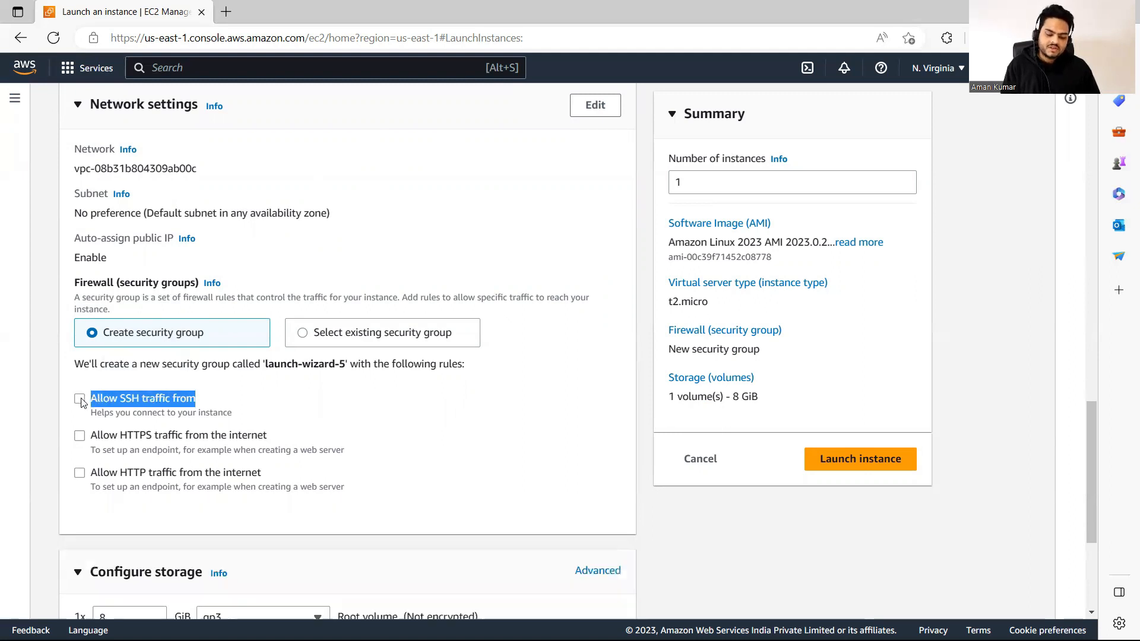
{"action": "left_click", "coordinate": [82, 401]}
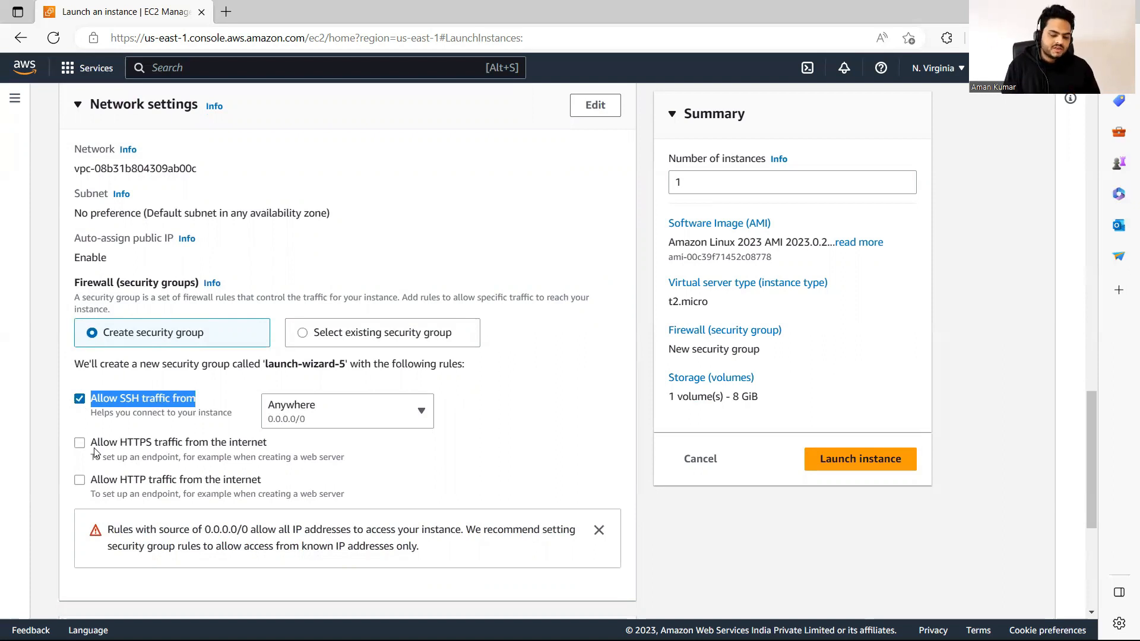
{"action": "left_click_drag", "start_coordinate": [93, 444], "coordinate": [344, 461]}
{"action": "left_click", "coordinate": [115, 449]}
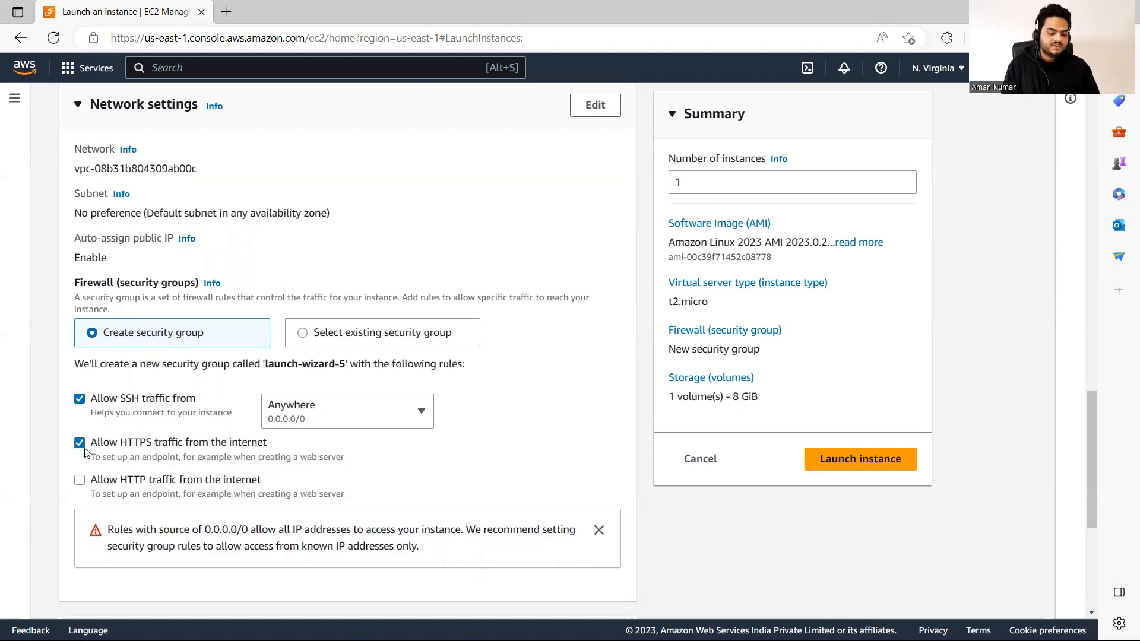
{"action": "left_click_drag", "start_coordinate": [93, 487], "coordinate": [274, 481]}
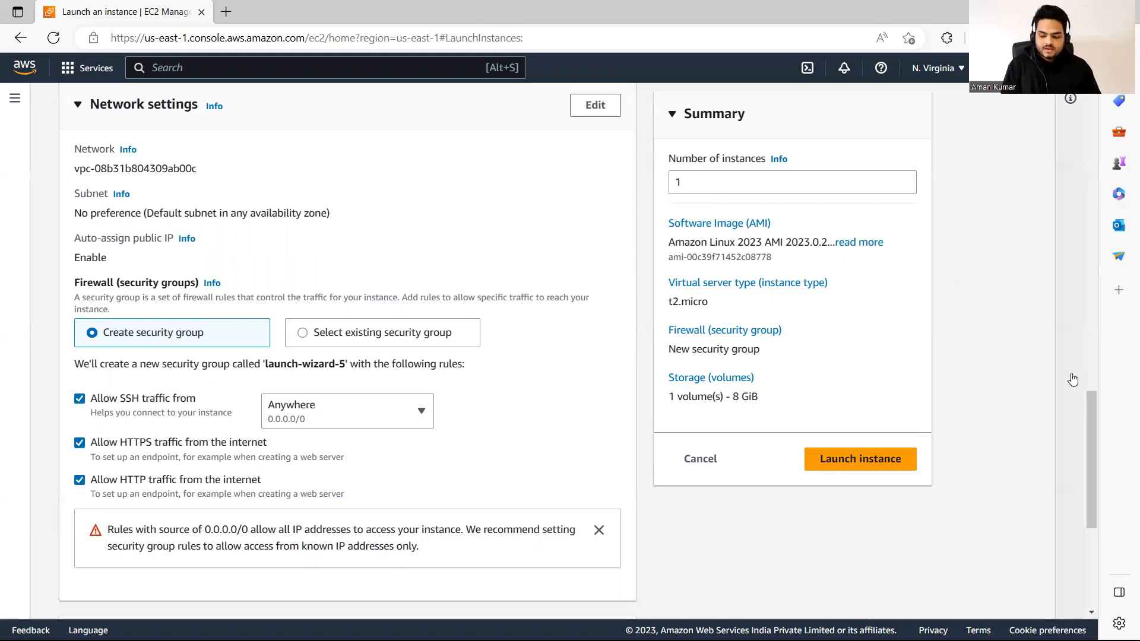
- Expand the advanced details and fill the user data field with the entire bash script copied from Notepad++
{"action": "left_click_drag", "start_coordinate": [1089, 413], "coordinate": [1093, 520]}
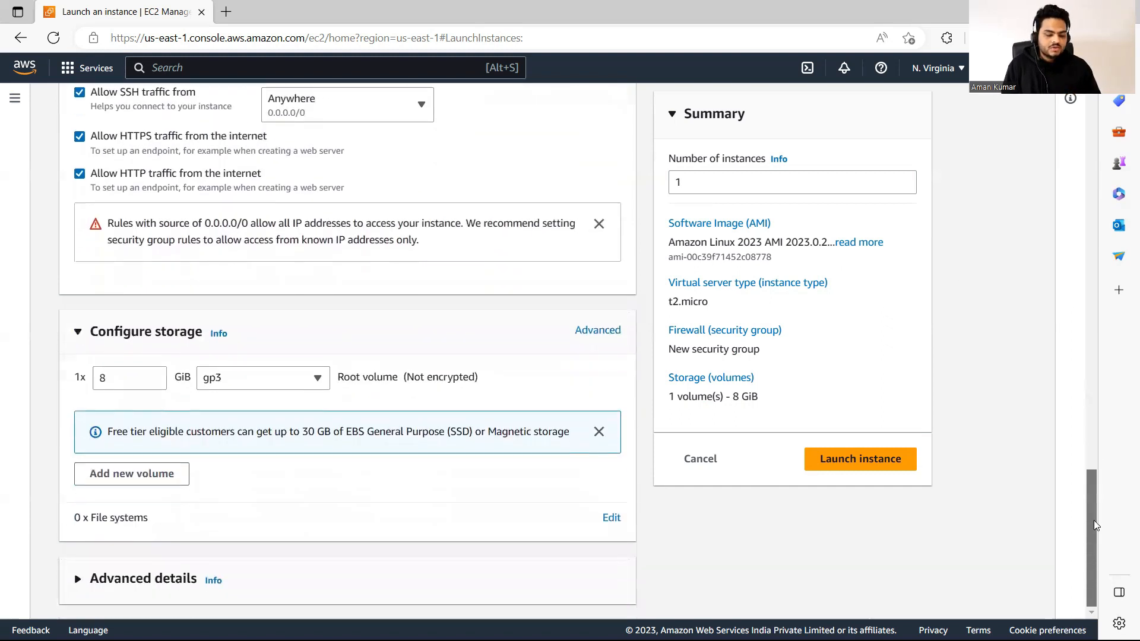
{"action": "left_click", "coordinate": [75, 580]}
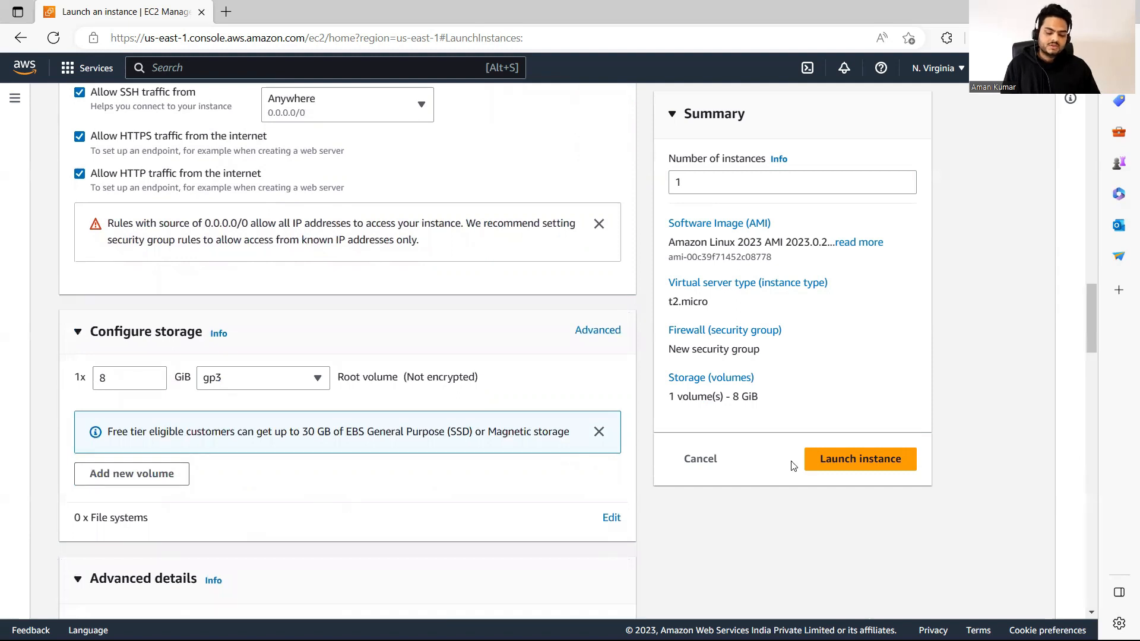
{"action": "left_click_drag", "start_coordinate": [1090, 311], "coordinate": [1098, 450]}
{"action": "left_click_drag", "start_coordinate": [1089, 407], "coordinate": [1077, 570]}
{"action": "left_click", "coordinate": [168, 313]}
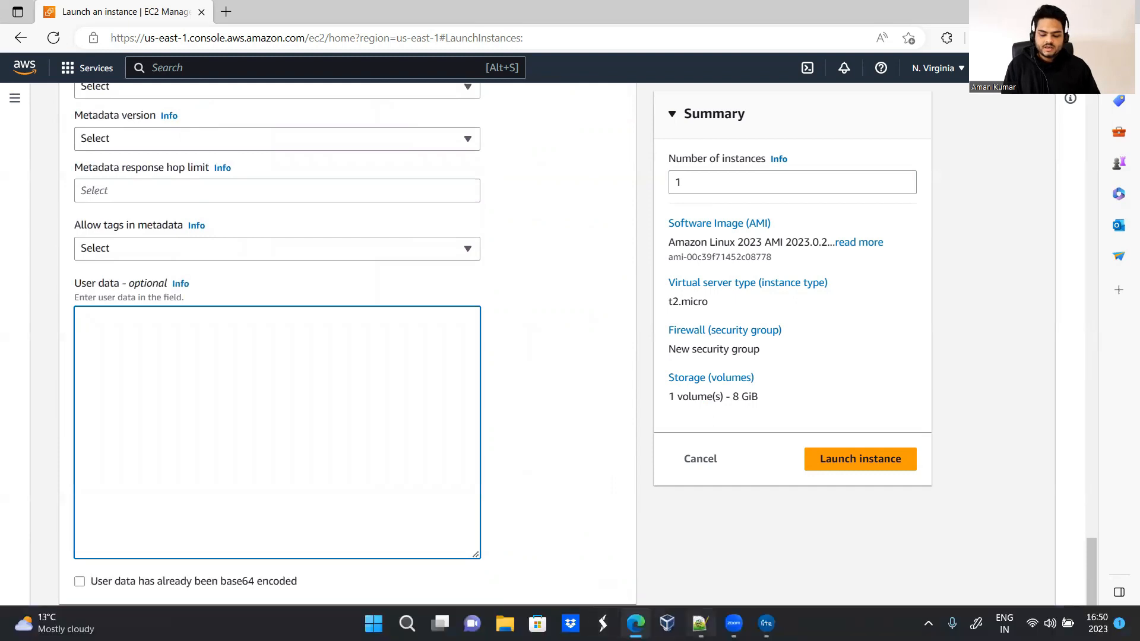
{"action": "left_click", "coordinate": [699, 623]}
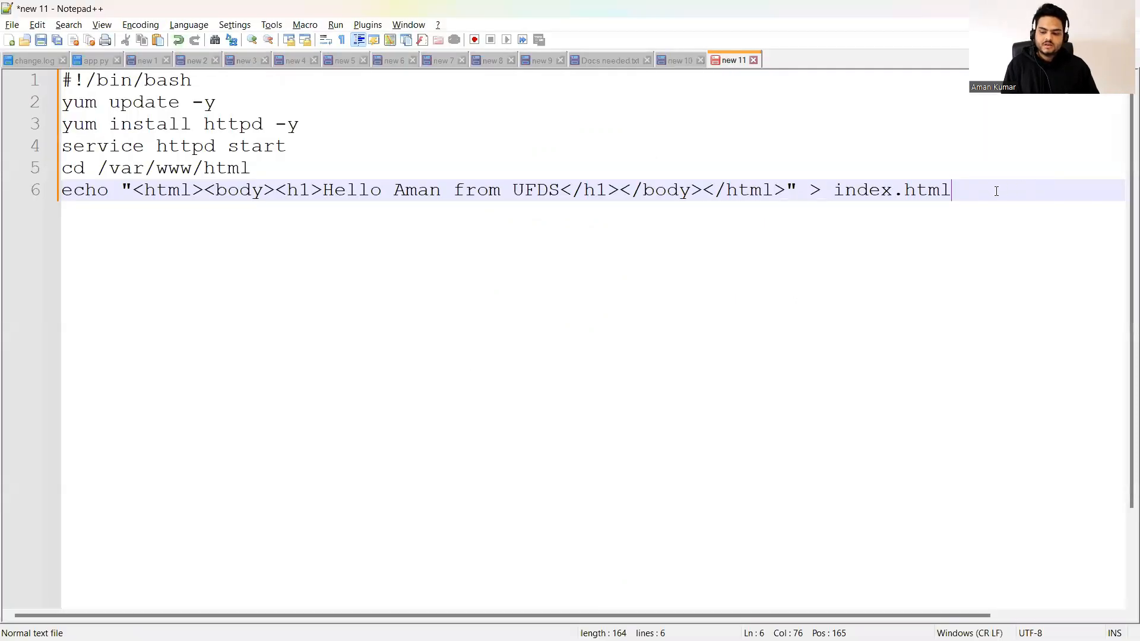
{"action": "key", "text": "ctrl+a"}
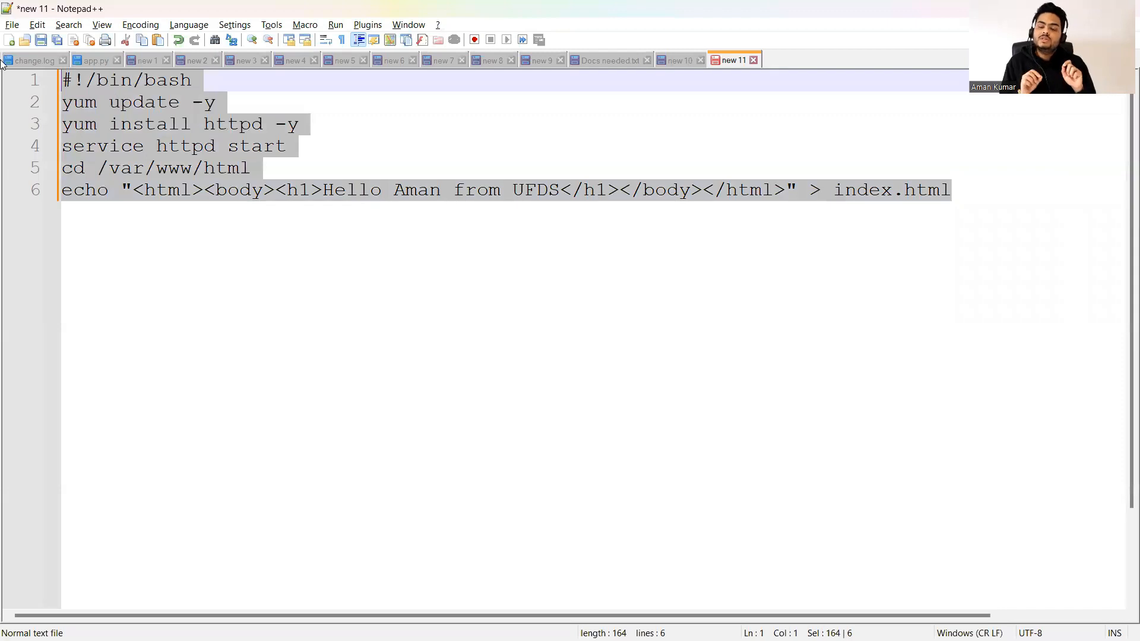
{"action": "key", "text": "ctrl+c"}
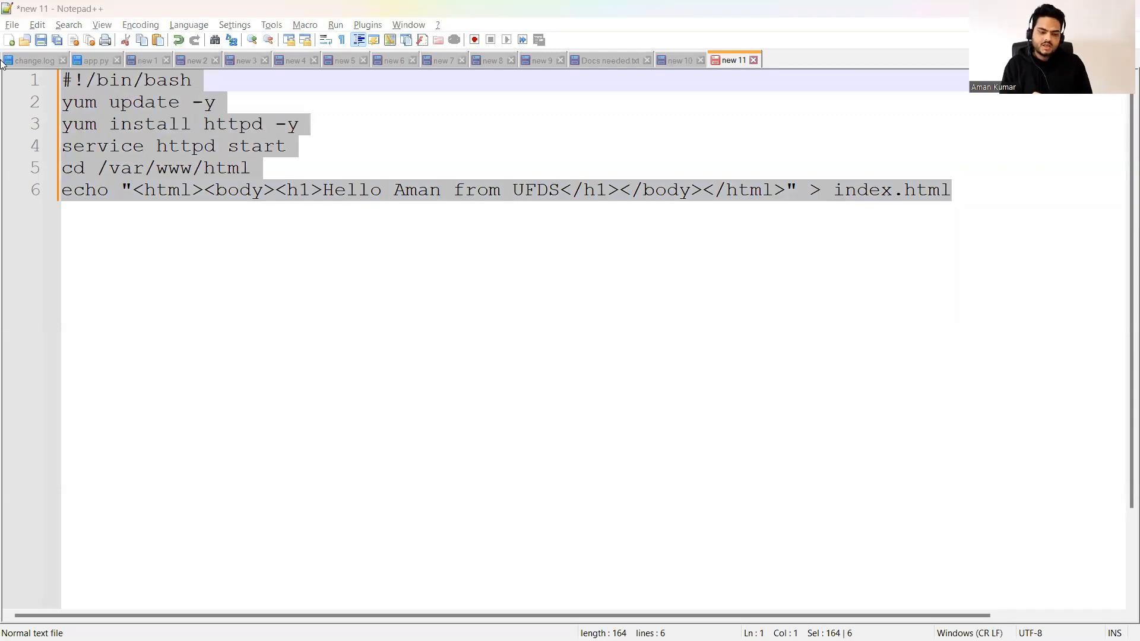
{"action": "key", "text": "alt+Tab"}
{"action": "key", "text": "ctrl+v"}
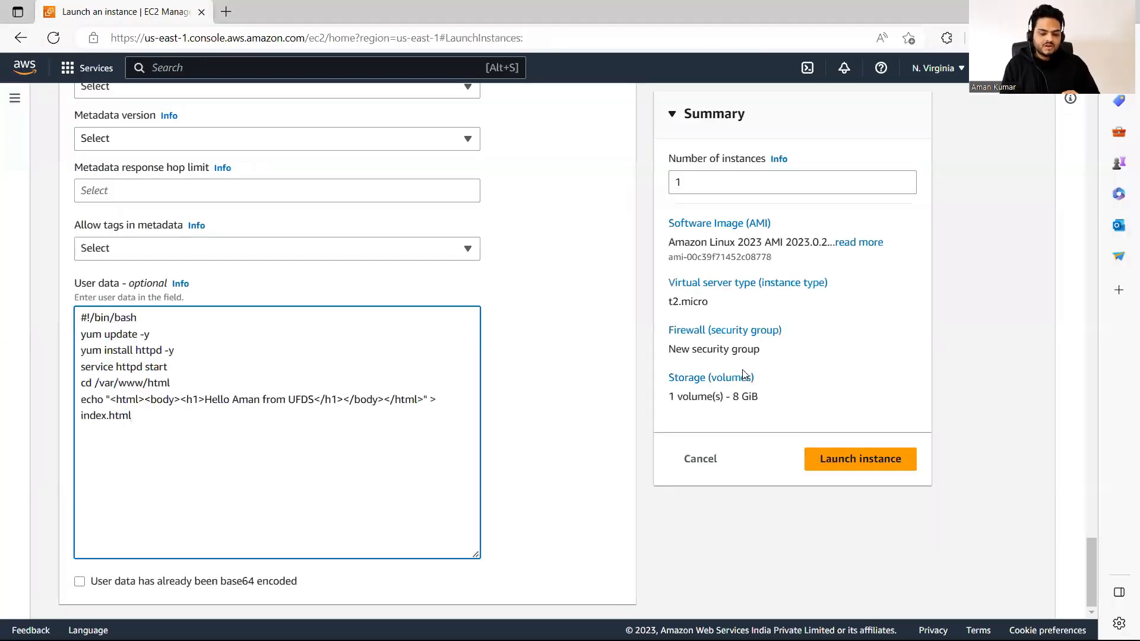
- Launch the instance and check its state, status checks and public IPv4 address in the instances list
{"action": "left_click", "coordinate": [867, 464]}
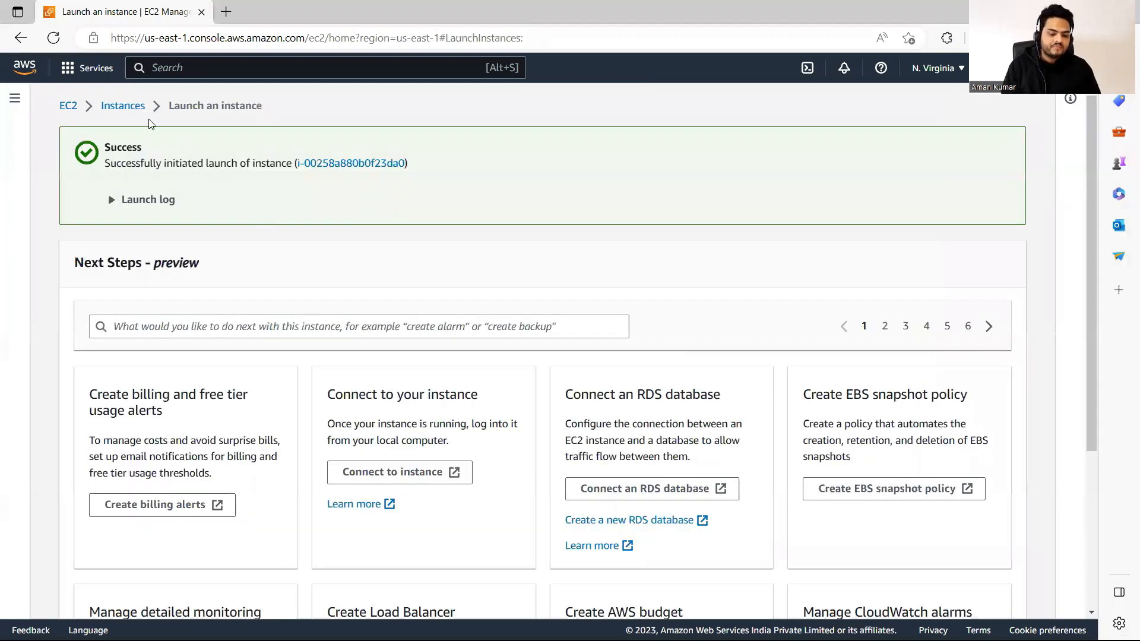
{"action": "left_click", "coordinate": [117, 112]}
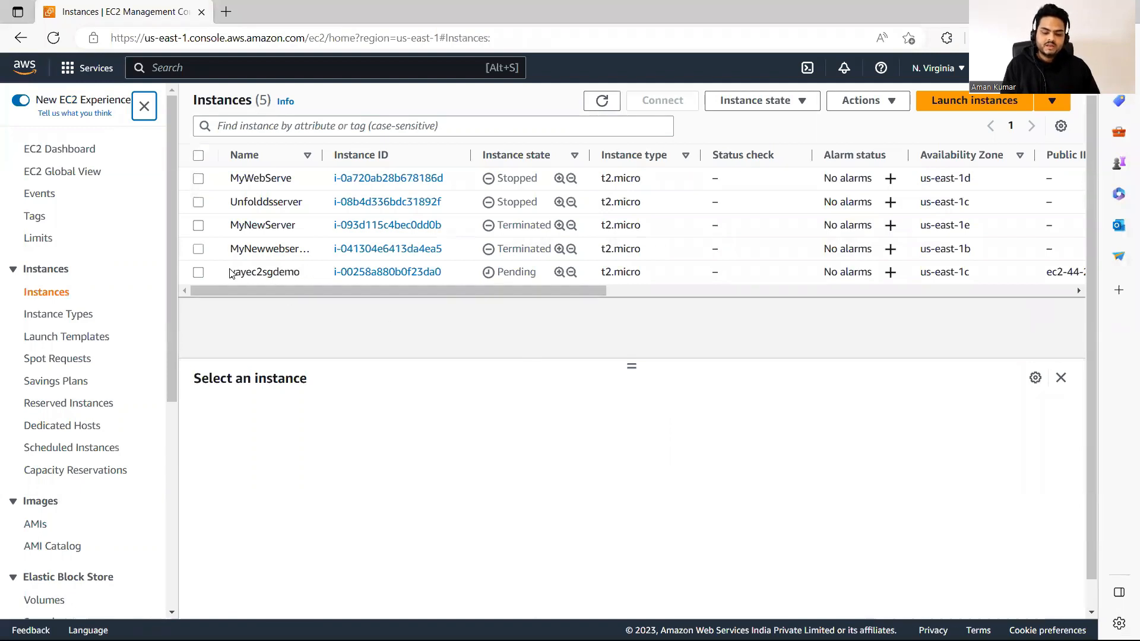
{"action": "left_click_drag", "start_coordinate": [364, 289], "coordinate": [546, 295]}
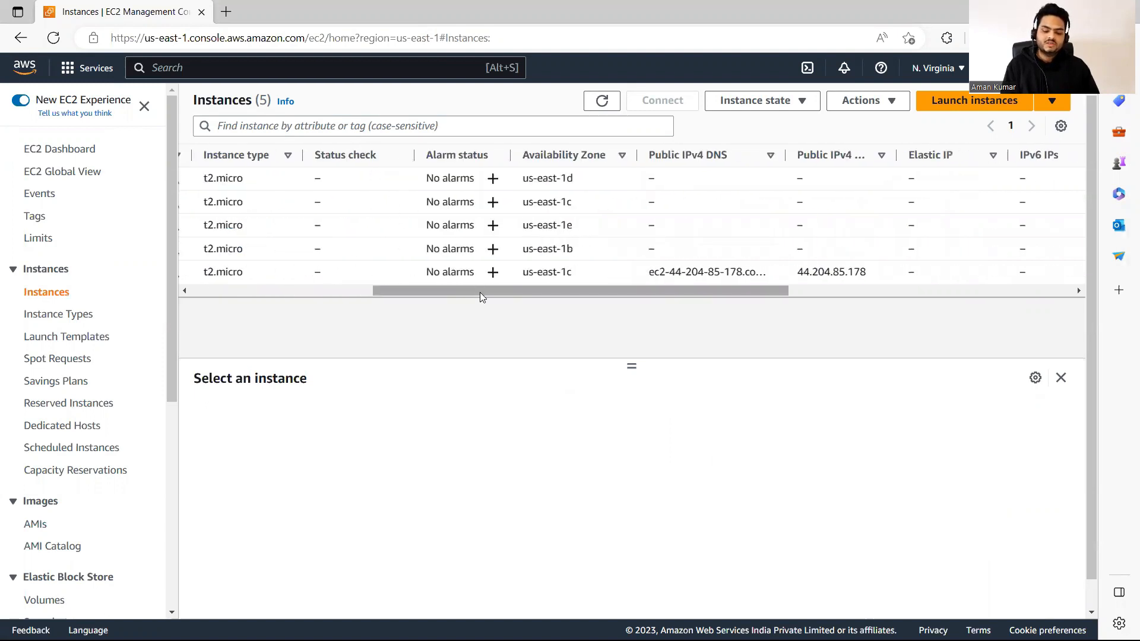
{"action": "left_click_drag", "start_coordinate": [479, 292], "coordinate": [457, 292]}
{"action": "left_click", "coordinate": [302, 291]}
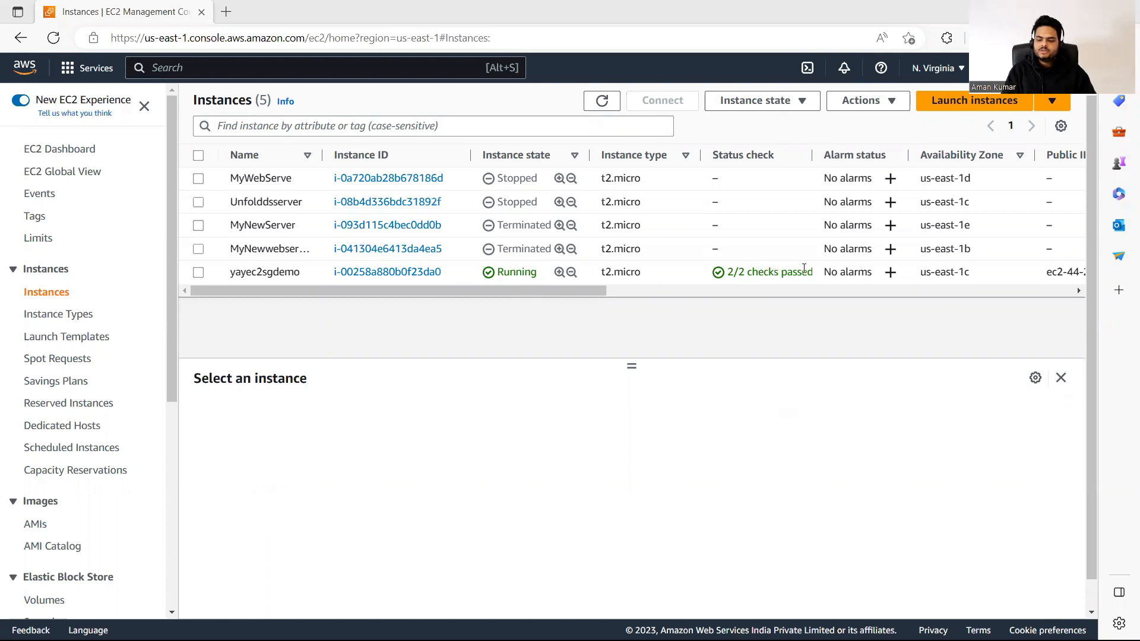
- Copy the public IPv4 address from the yayec2sgdemo instance's details and load it in a new browser tab
{"action": "left_click", "coordinate": [407, 272]}
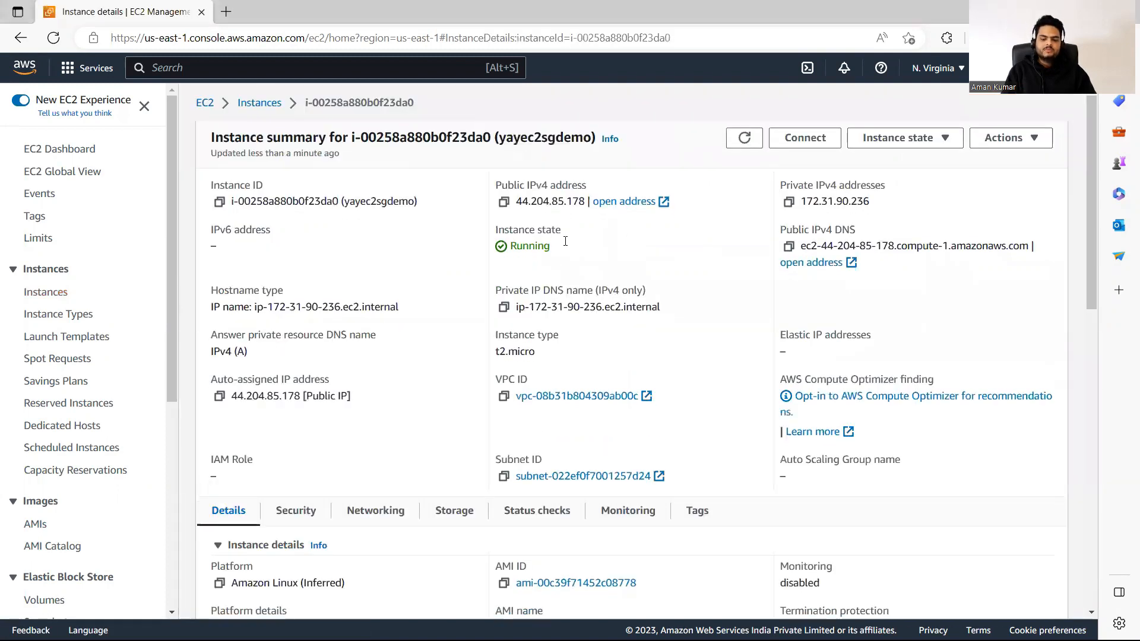
{"action": "left_click", "coordinate": [505, 203]}
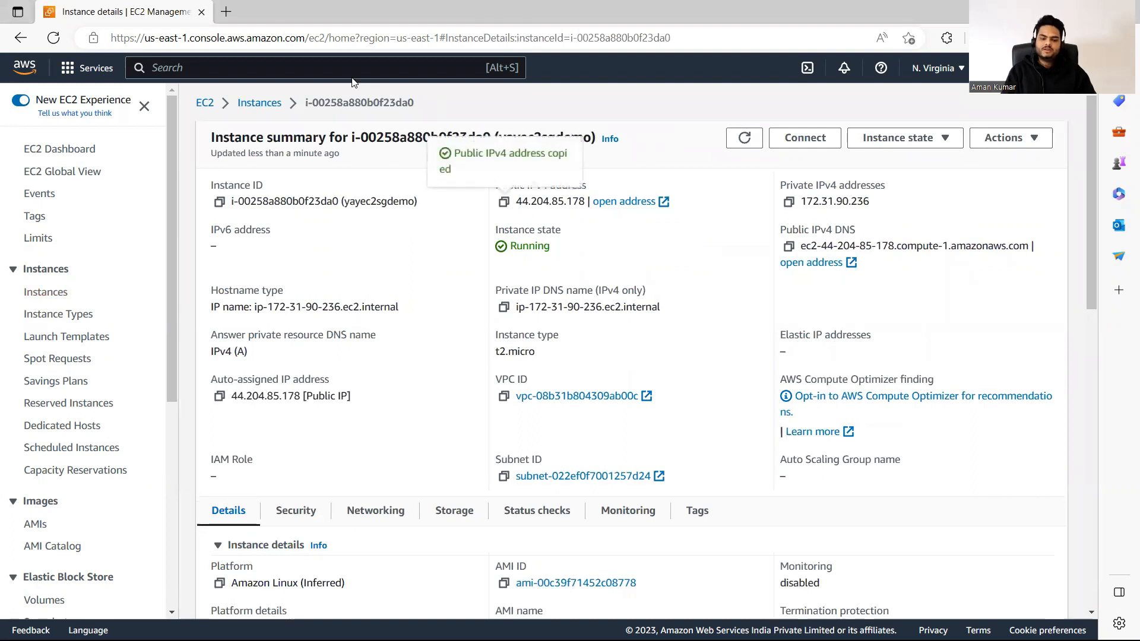
{"action": "left_click", "coordinate": [226, 13]}
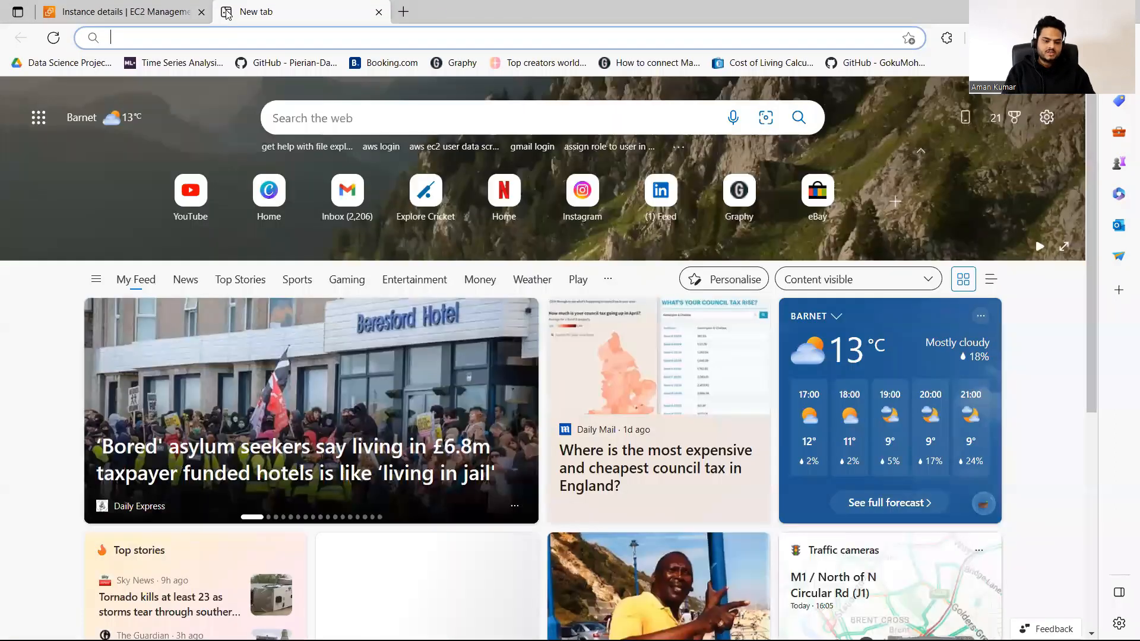
{"action": "key", "text": "ctrl+v"}
{"action": "key", "text": "Return"}
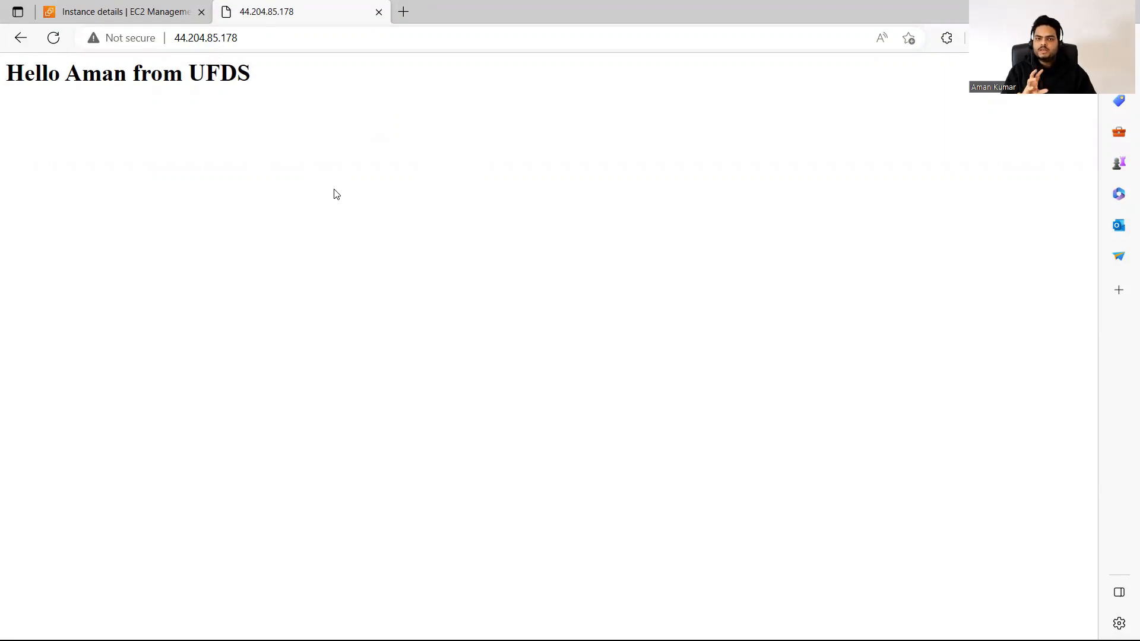
- Switch back to Notepad++ and deselect the bash script to compare its commands with the served web page
{"action": "mouse_move", "coordinate": [642, 571]}
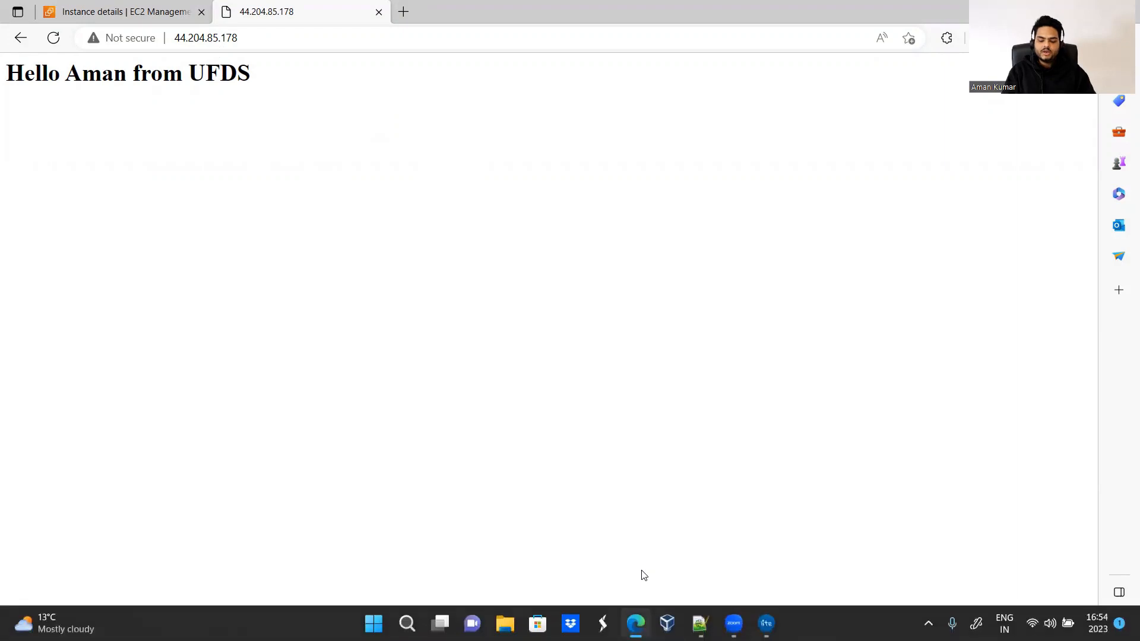
{"action": "left_click", "coordinate": [700, 624]}
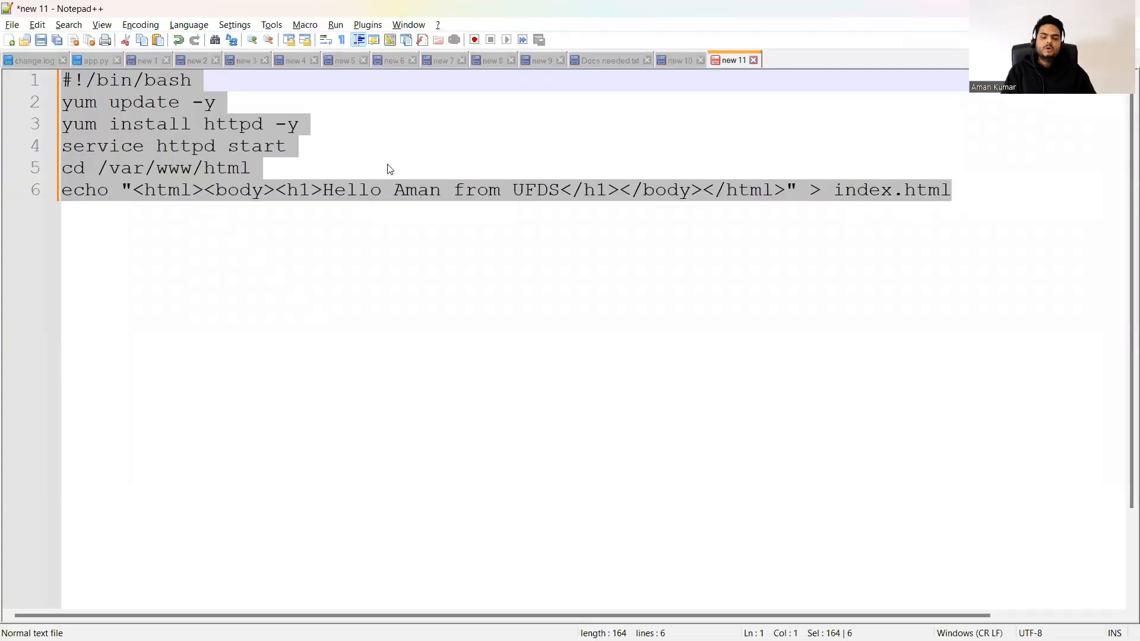
{"action": "left_click", "coordinate": [388, 165]}
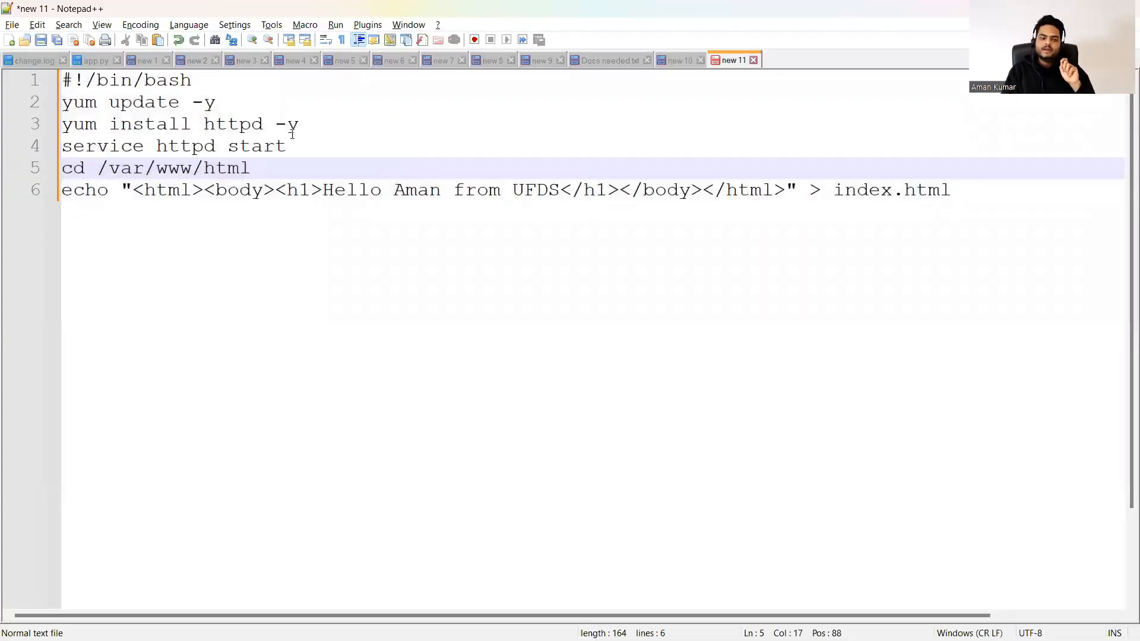
- Examine the bash script by highlighting its update, install, service and cd commands, the var/www/html path, index.html and the echoed HTML string
{"action": "left_click_drag", "start_coordinate": [63, 102], "coordinate": [298, 169]}
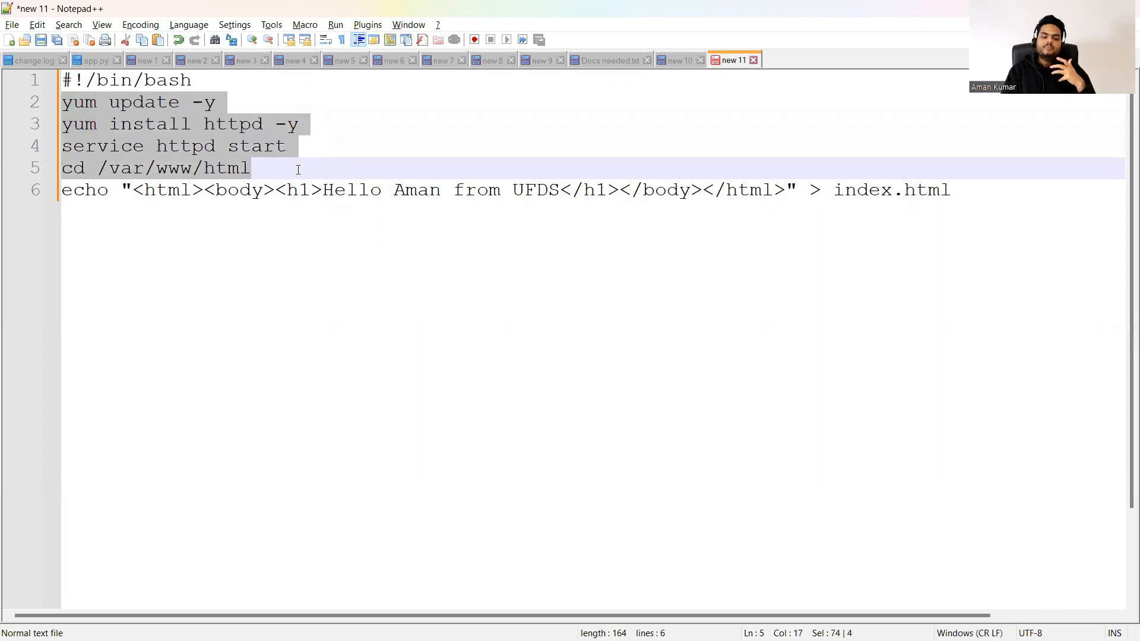
{"action": "left_click", "coordinate": [247, 174]}
{"action": "left_click_drag", "start_coordinate": [108, 168], "coordinate": [252, 178]}
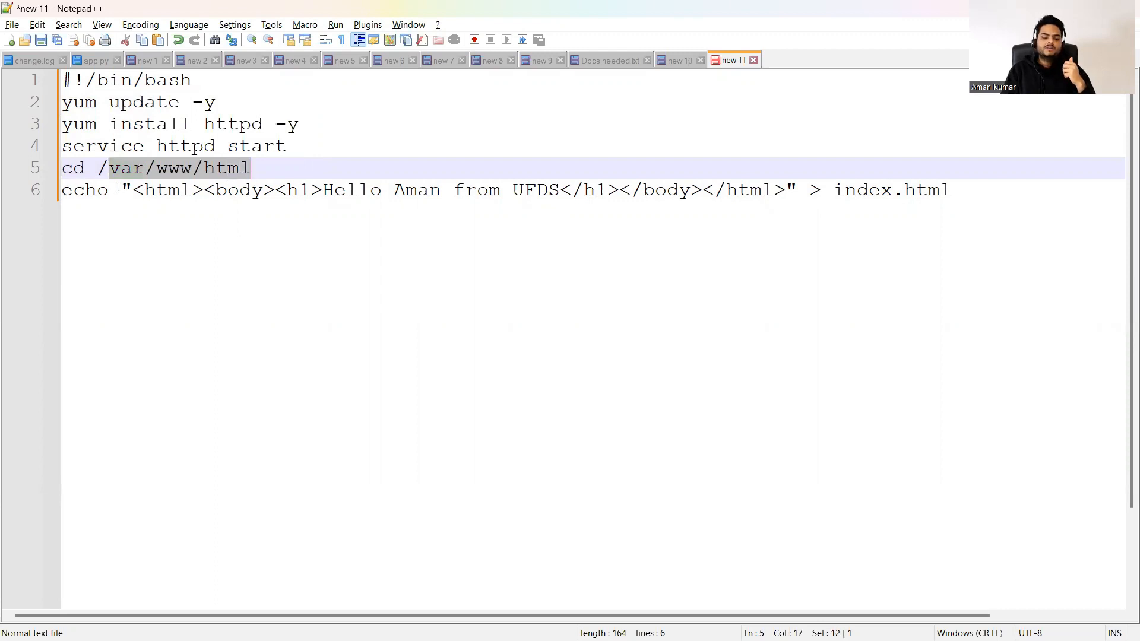
{"action": "left_click_drag", "start_coordinate": [835, 187], "coordinate": [948, 200]}
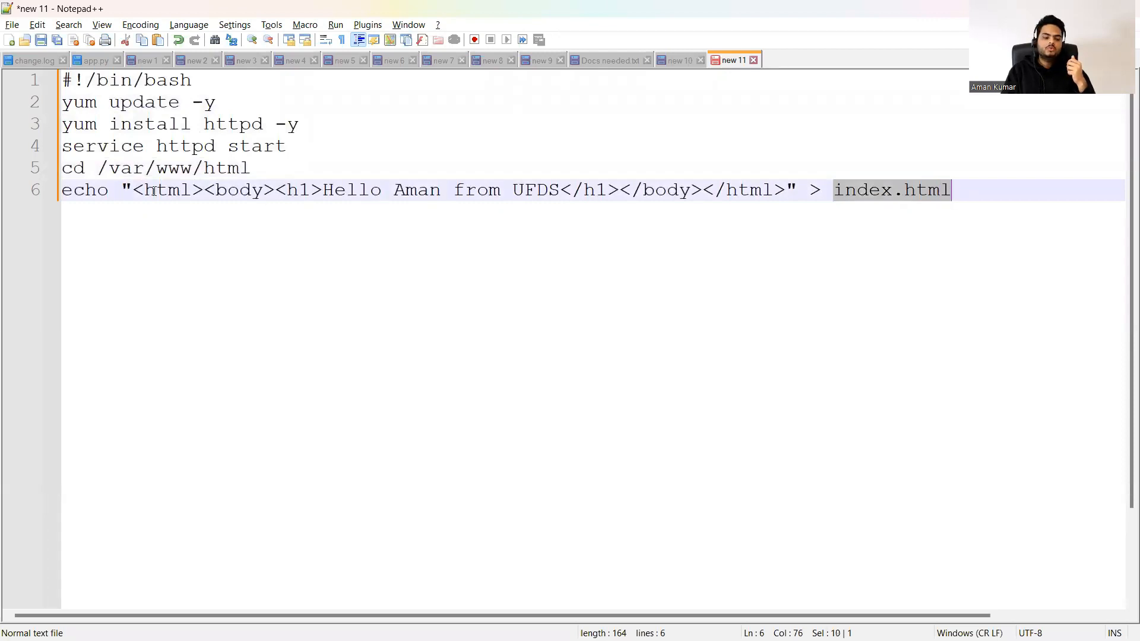
{"action": "left_click_drag", "start_coordinate": [127, 189], "coordinate": [799, 201]}
- Compare the heading text in the script's echo command with the web page served by the instance in the browser
{"action": "key", "text": "alt+Tab"}
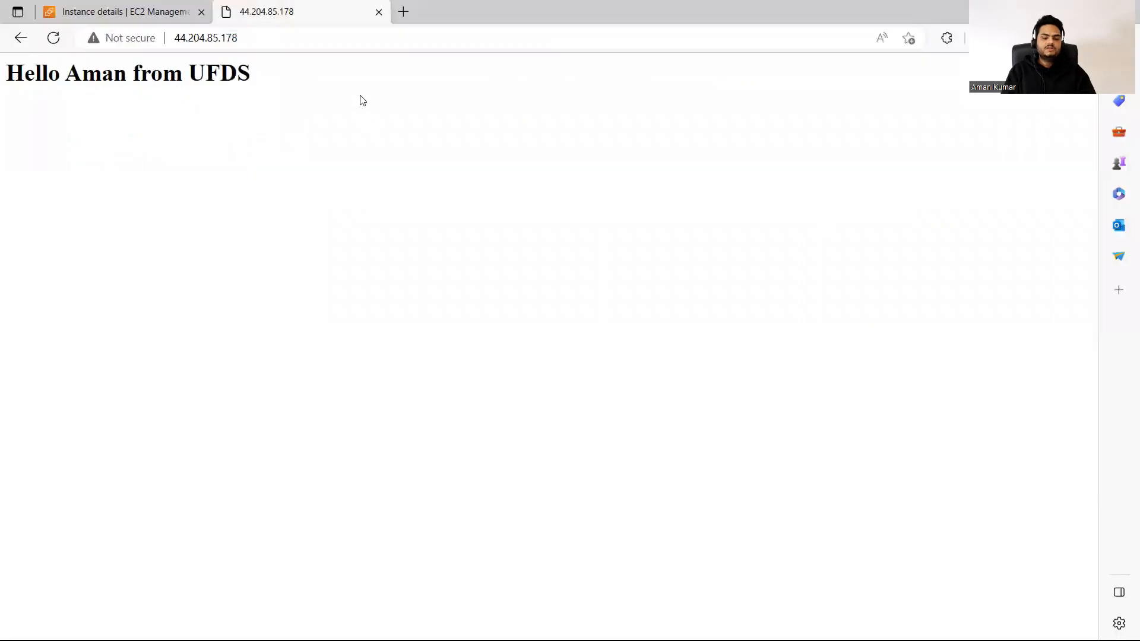
{"action": "key", "text": "alt+Tab"}
{"action": "left_click", "coordinate": [852, 198]}
{"action": "key", "text": "alt+Tab"}
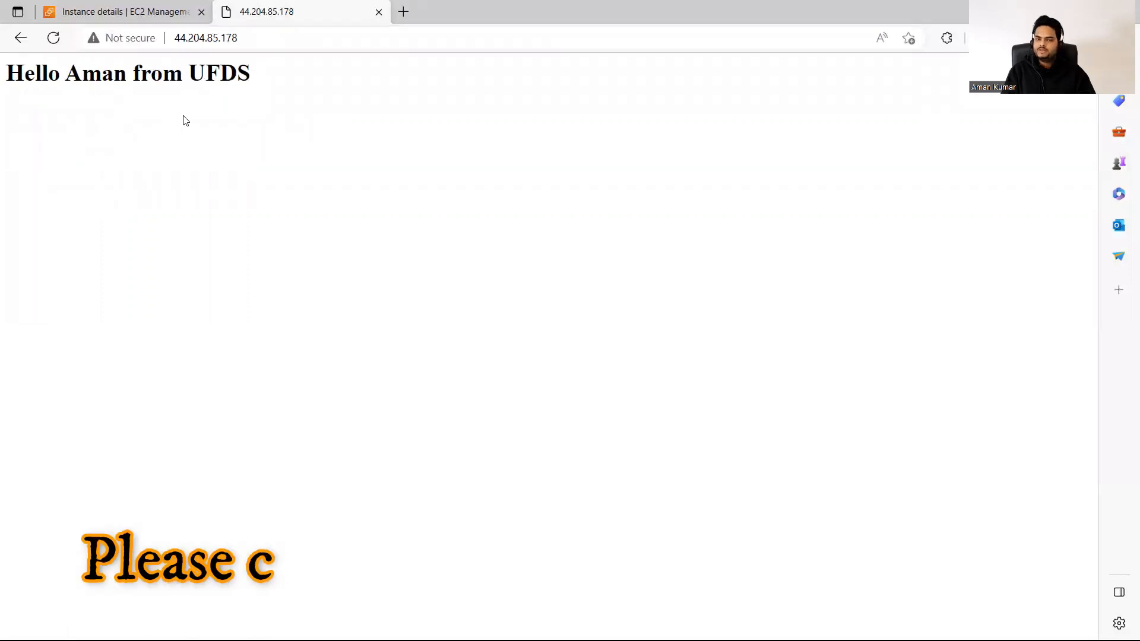
{"action": "key", "text": "alt+Tab"}
{"action": "left_click_drag", "start_coordinate": [323, 191], "coordinate": [561, 191]}
{"action": "key", "text": "alt+Tab"}
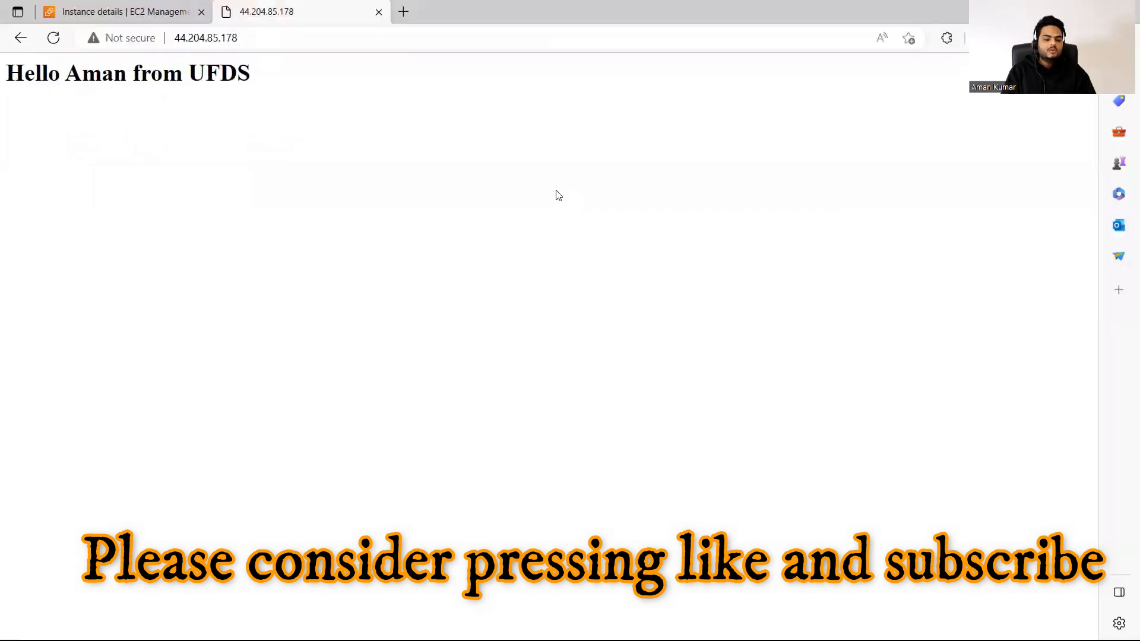
- Open the inbound rules of the instance's launch-wizard-5 security group for editing and compare their ports with the handwritten notes in Scrble
{"action": "left_click", "coordinate": [94, 10]}
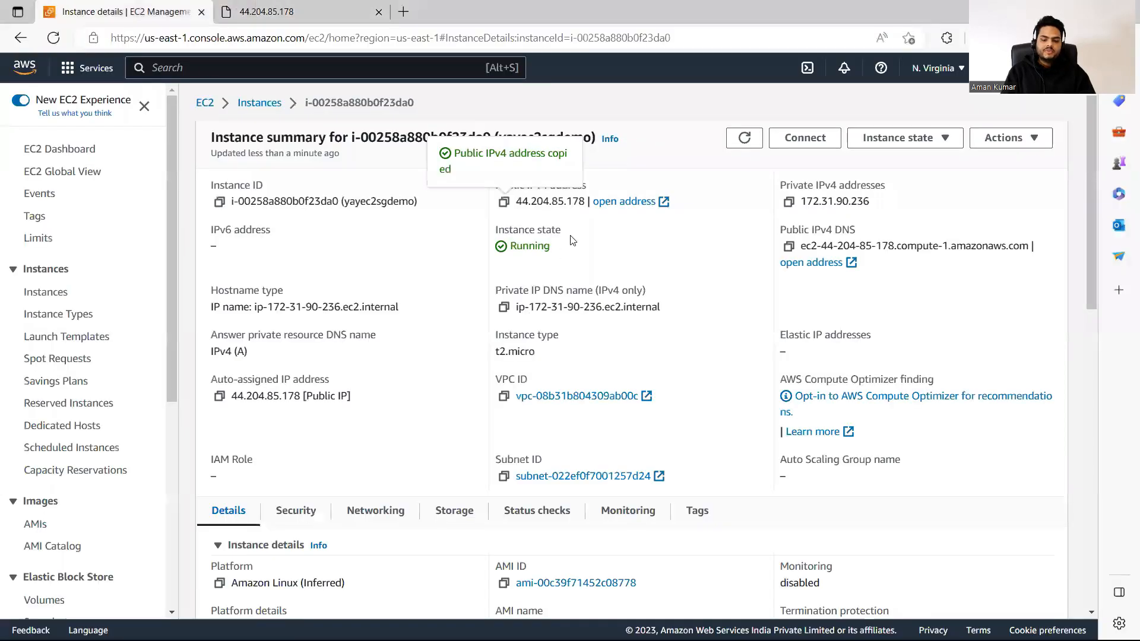
{"action": "left_click_drag", "start_coordinate": [1090, 252], "coordinate": [1088, 353]}
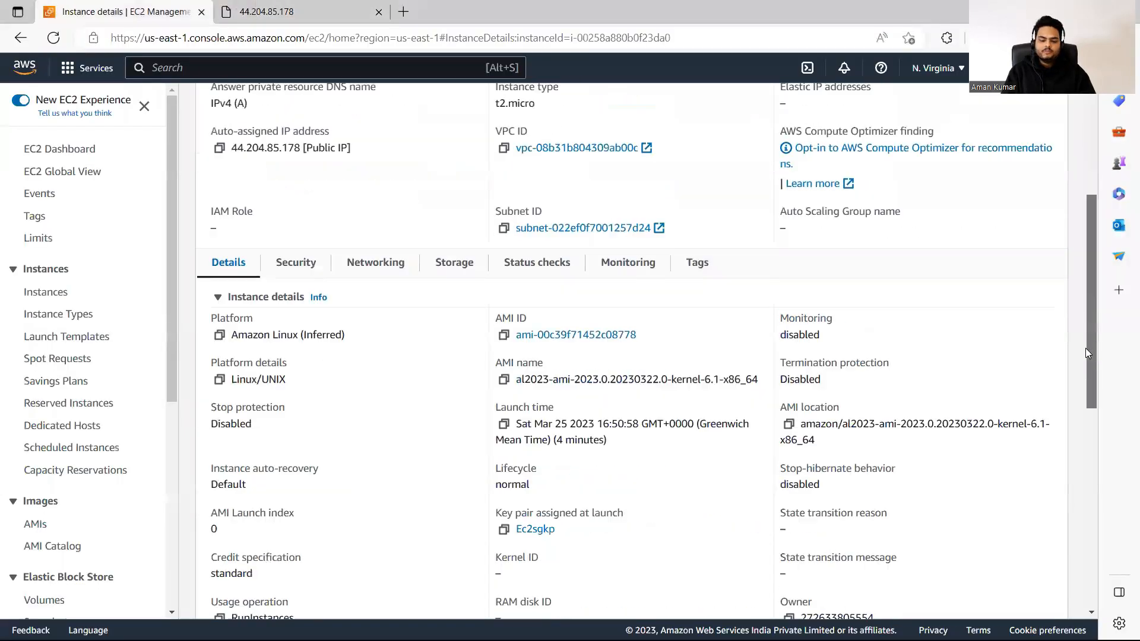
{"action": "left_click", "coordinate": [296, 263]}
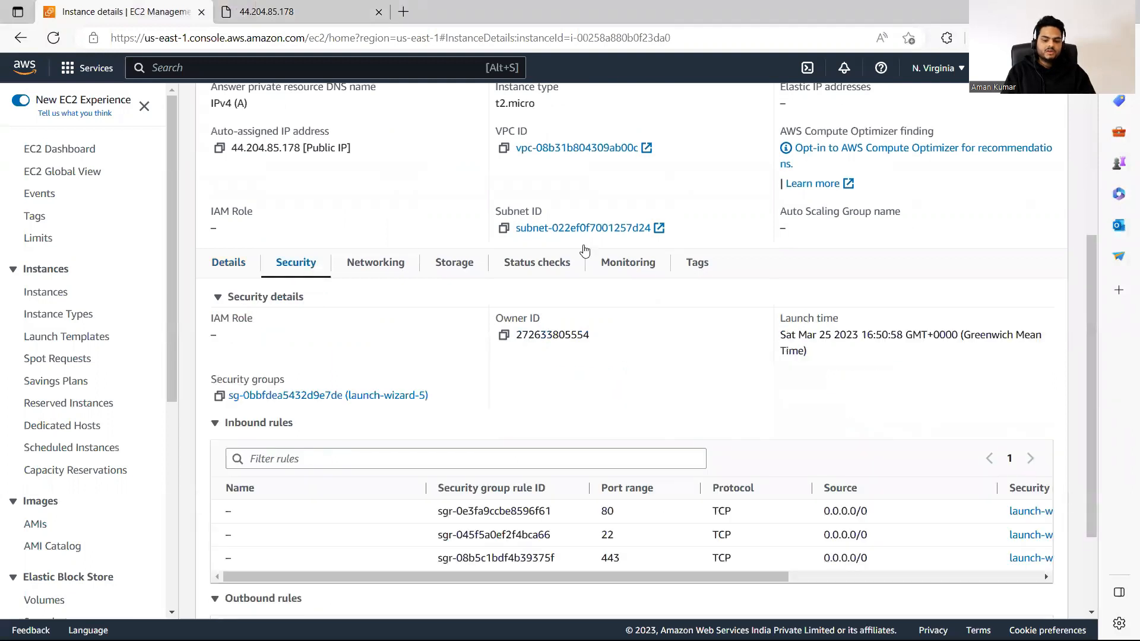
{"action": "left_click", "coordinate": [366, 396]}
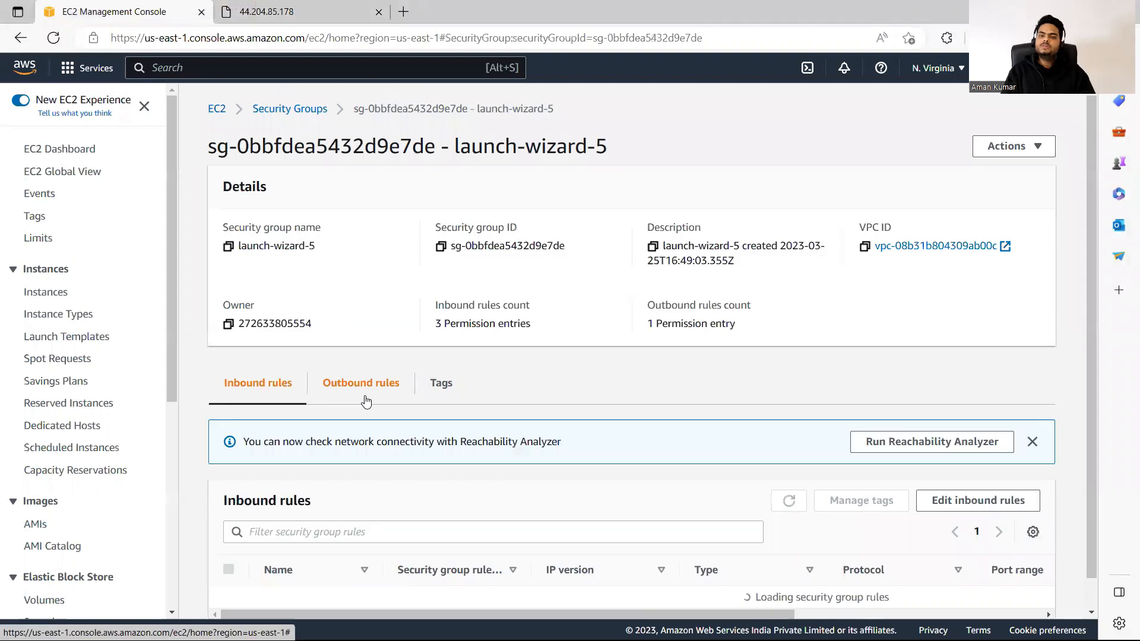
{"action": "left_click", "coordinate": [980, 504]}
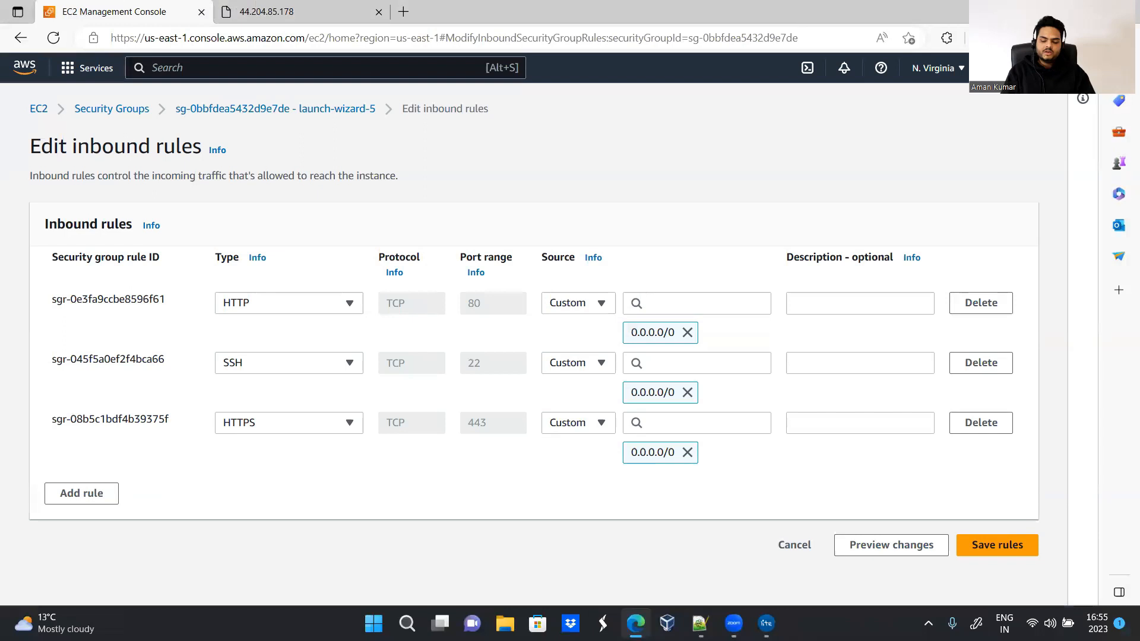
{"action": "left_click", "coordinate": [767, 623]}
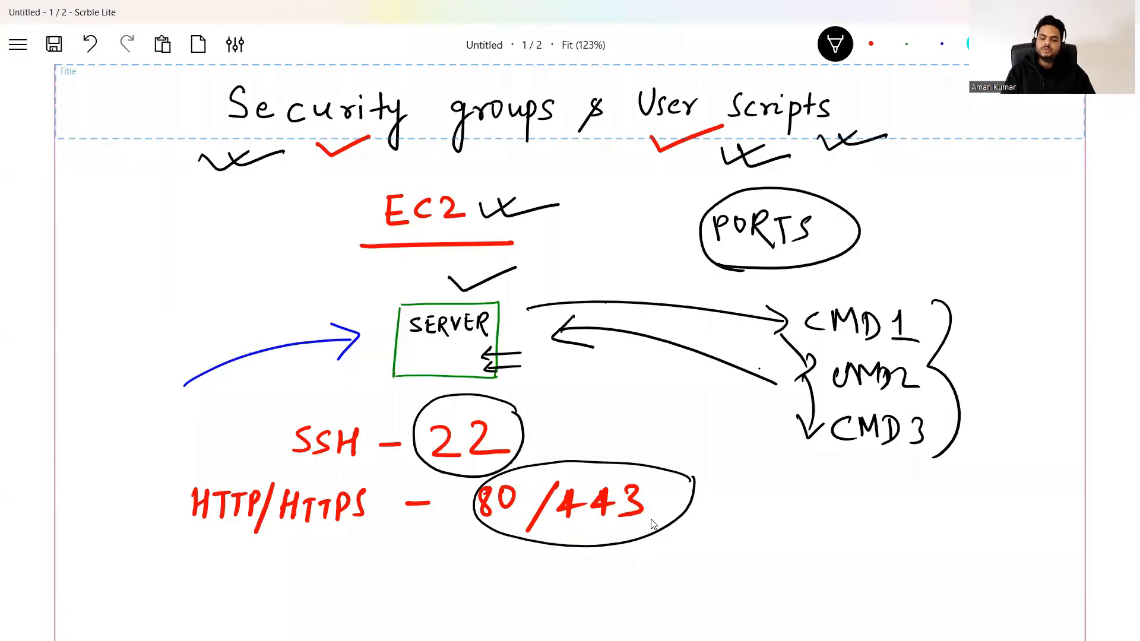
{"action": "key", "text": "alt+Tab"}
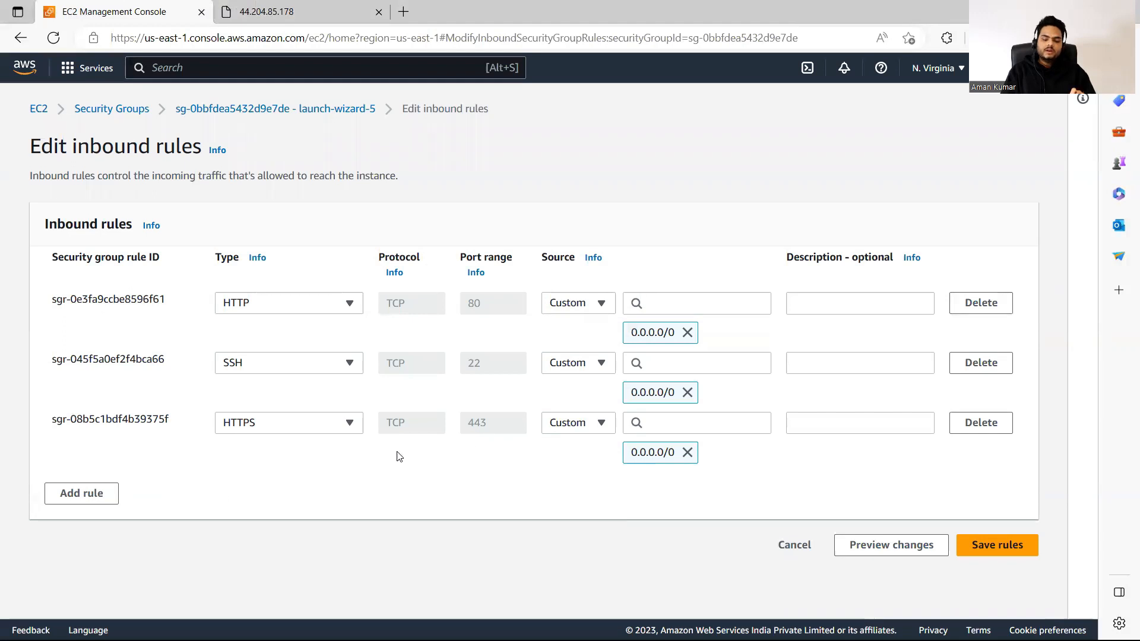
- Add a fourth inbound rule of type SMTPS to demonstrate its predefined port, and delete that rule again
{"action": "left_click", "coordinate": [113, 498]}
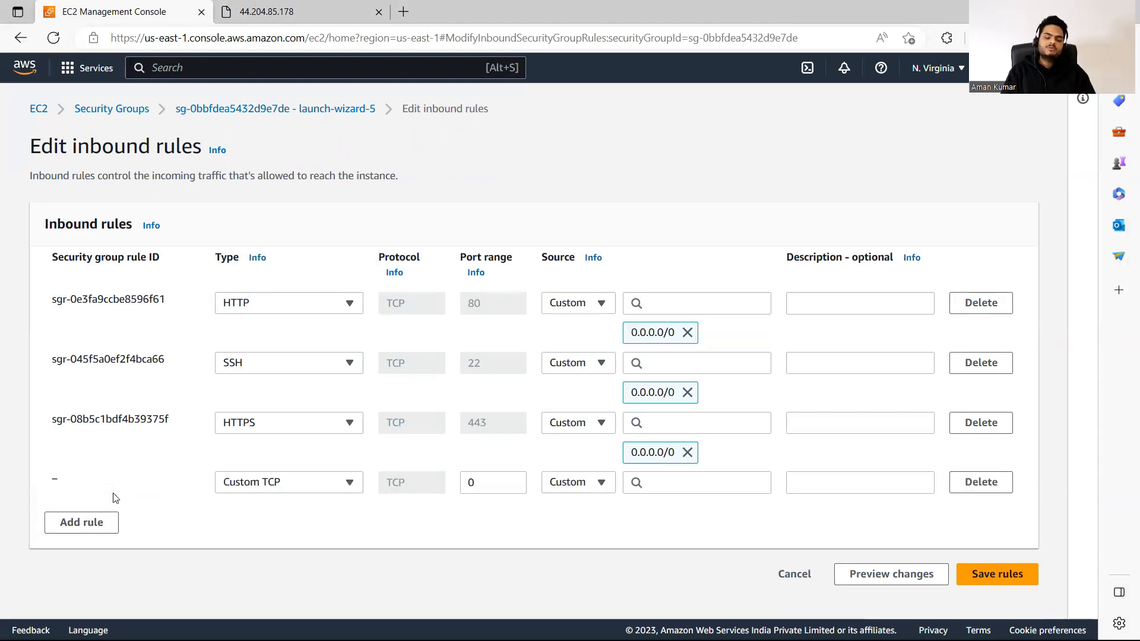
{"action": "left_click", "coordinate": [276, 483]}
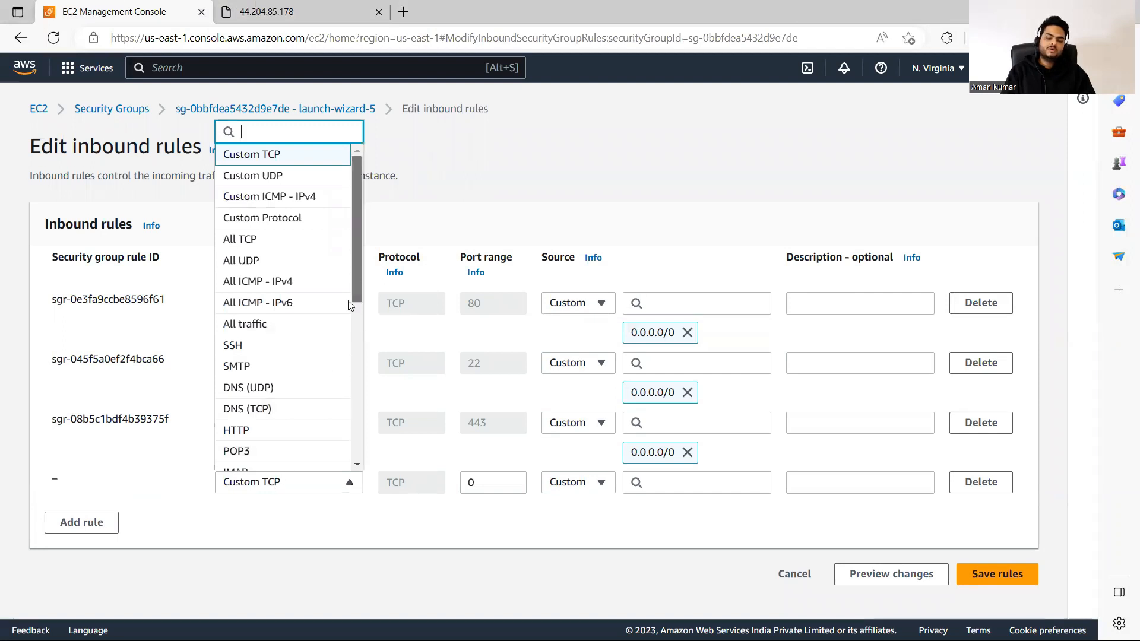
{"action": "left_click_drag", "start_coordinate": [353, 273], "coordinate": [355, 355]}
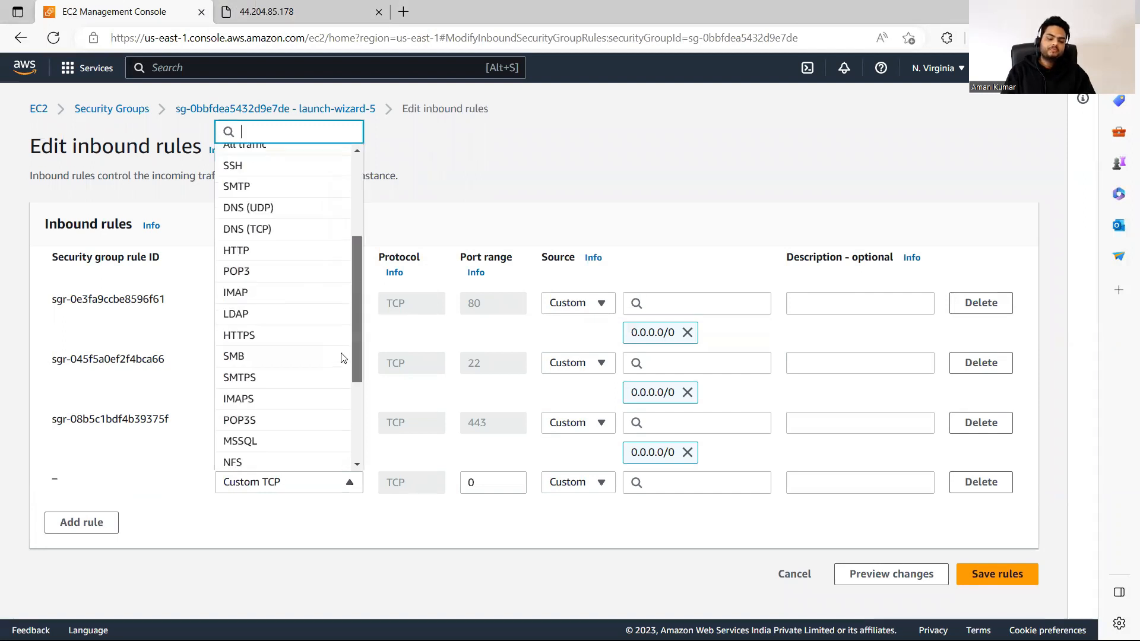
{"action": "left_click", "coordinate": [269, 379]}
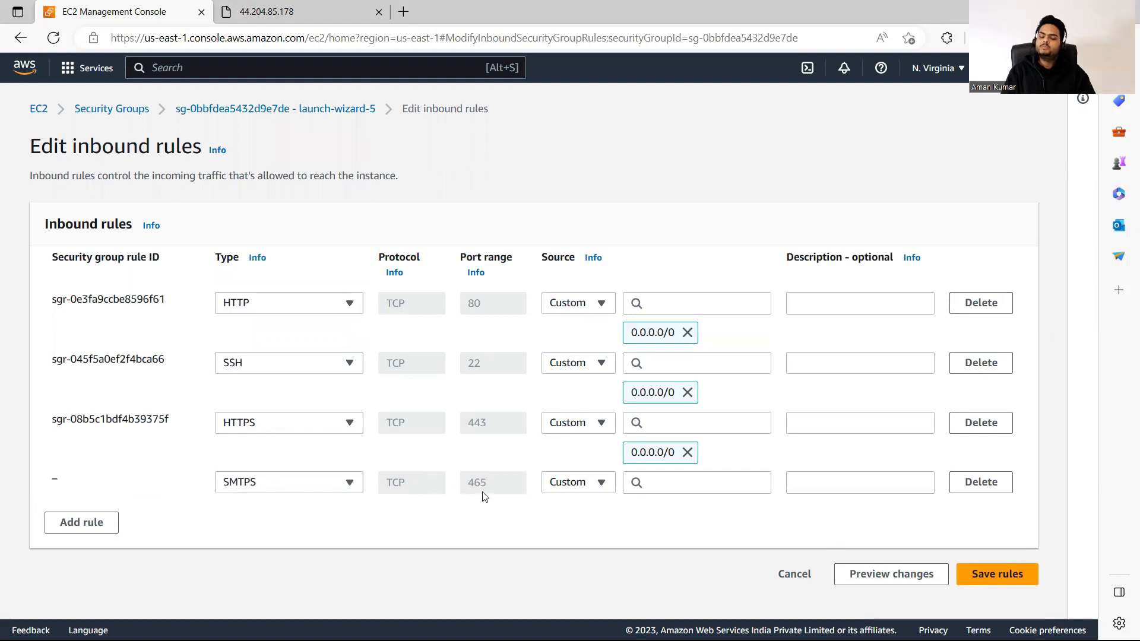
{"action": "left_click", "coordinate": [980, 482]}
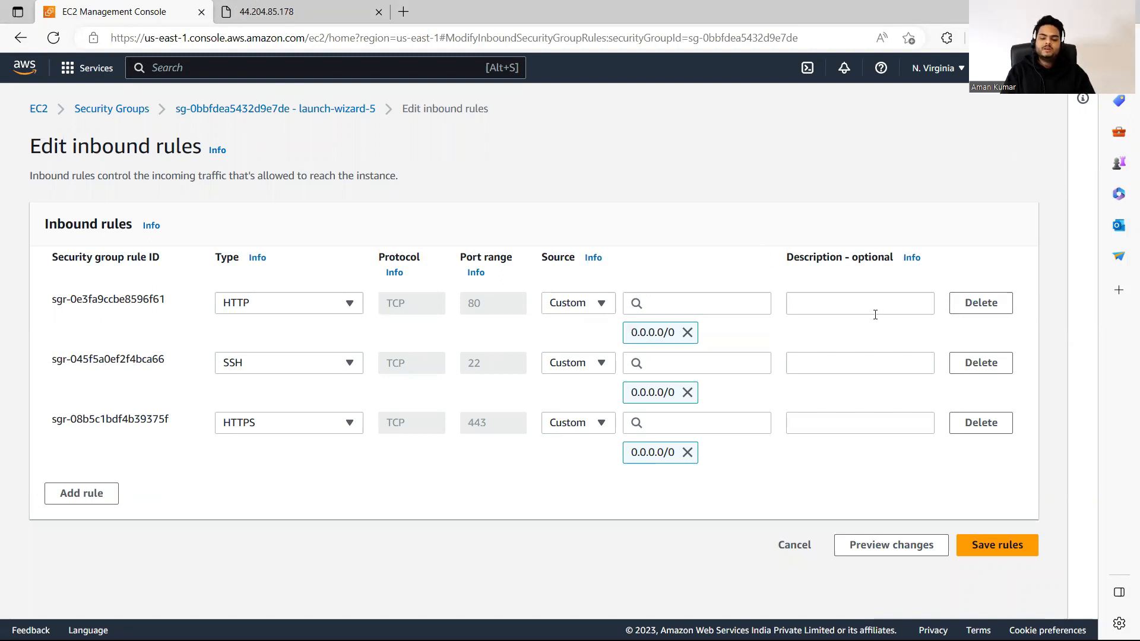
- Delete the HTTP and HTTPS inbound rules, leaving only SSH, and save the security group's rules
{"action": "left_click", "coordinate": [980, 302]}
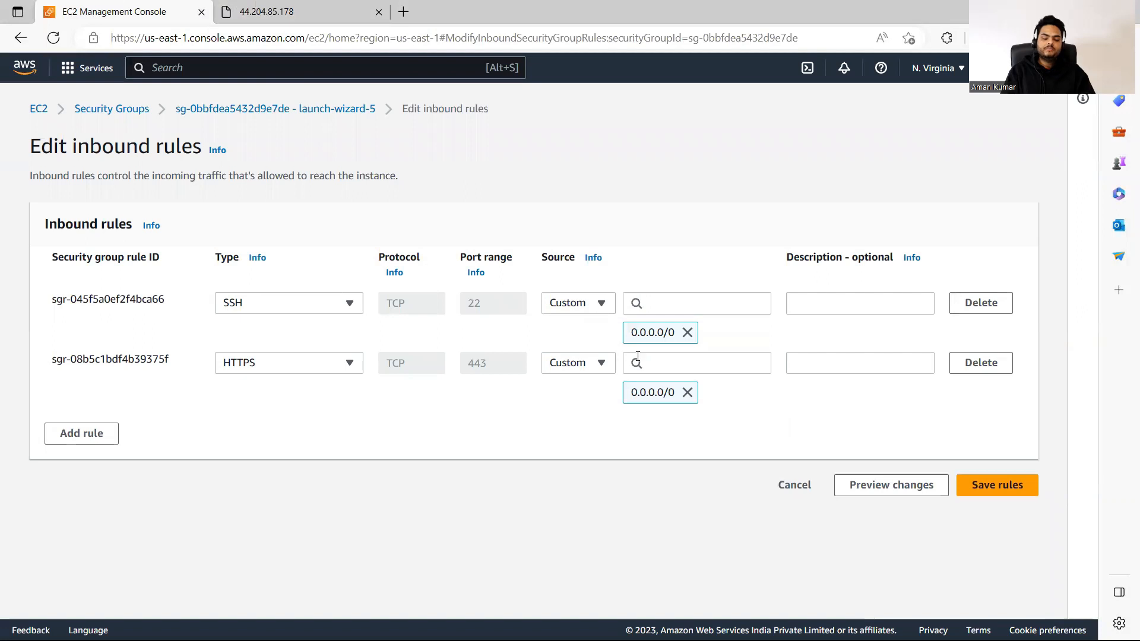
{"action": "left_click", "coordinate": [979, 363]}
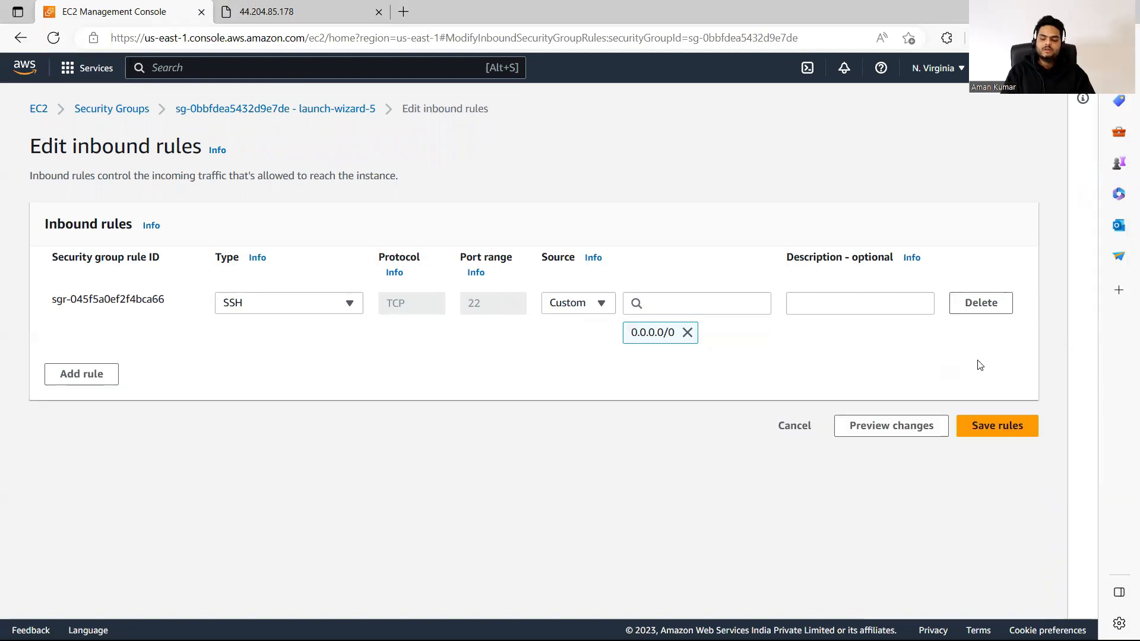
{"action": "left_click", "coordinate": [1003, 426]}
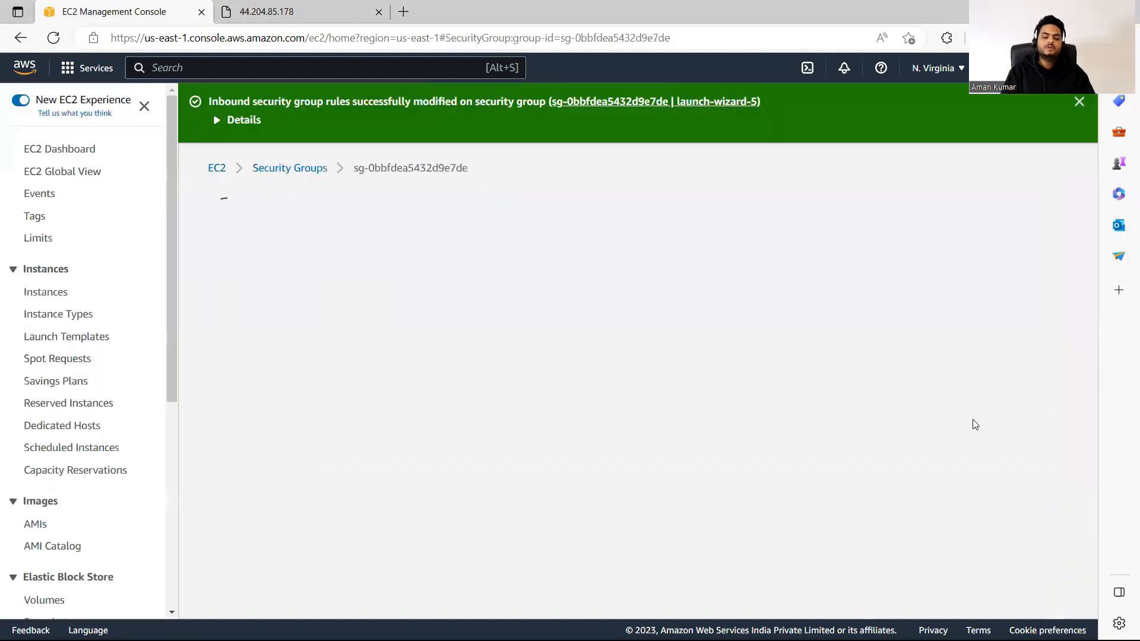
- Reload the instance's public IPv4 address in its browser tab to test web access without the HTTP and HTTPS rules
{"action": "left_click", "coordinate": [270, 9]}
{"action": "left_click", "coordinate": [300, 35]}
{"action": "key", "text": "Return"}
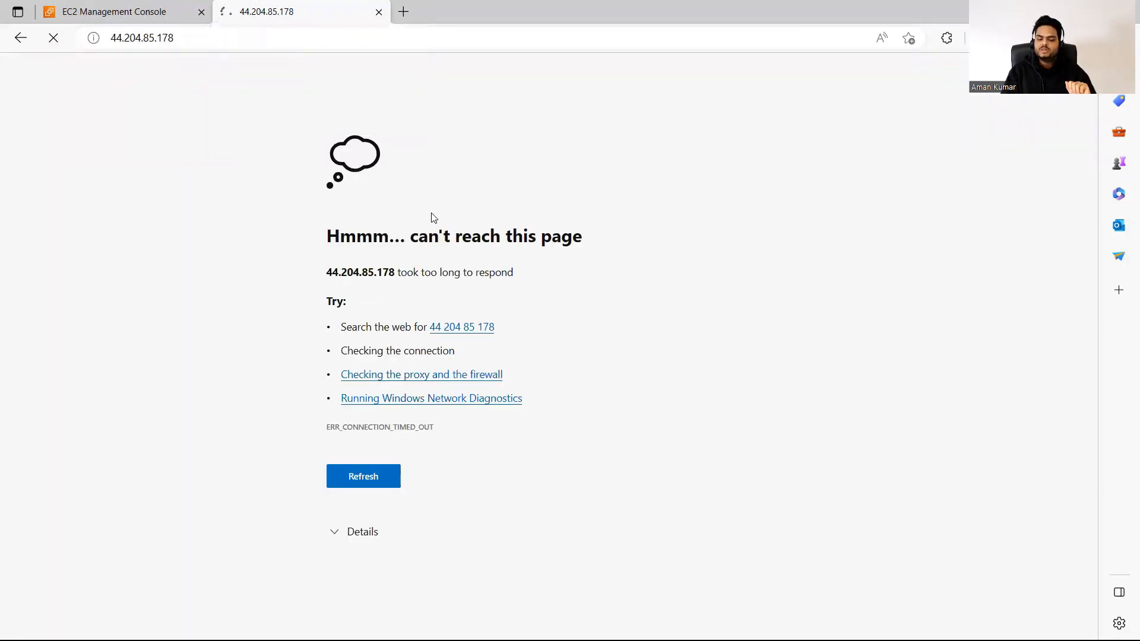
- Select the running yayec2sgdemo instance and connect to its terminal through EC2 Instance Connect with the default ec2-user account
{"action": "left_click", "coordinate": [134, 6]}
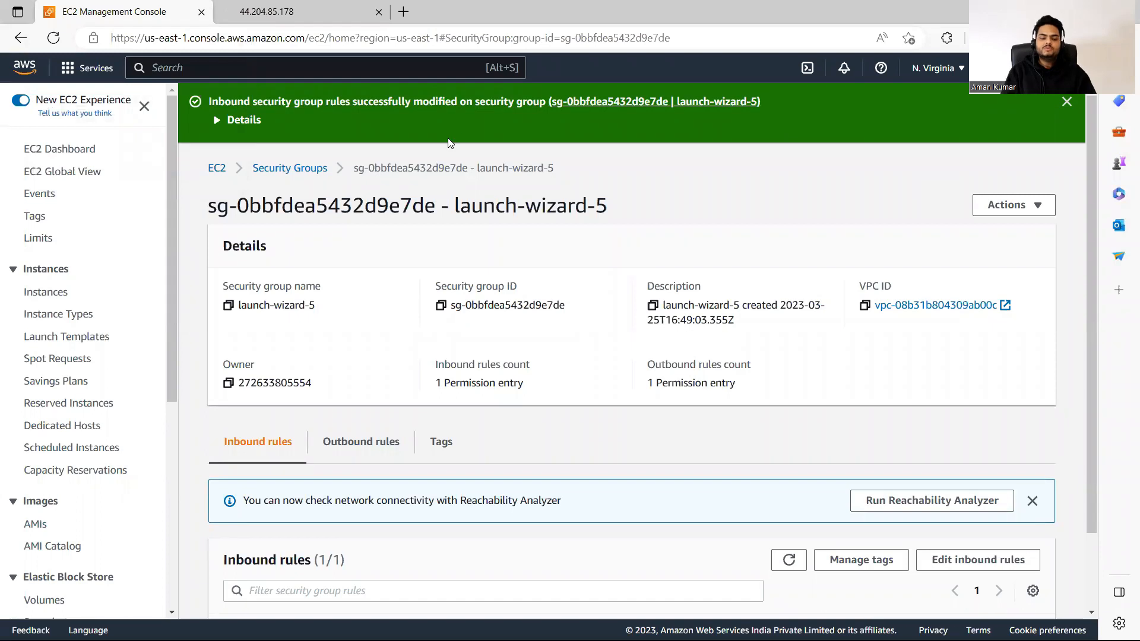
{"action": "left_click", "coordinate": [66, 149]}
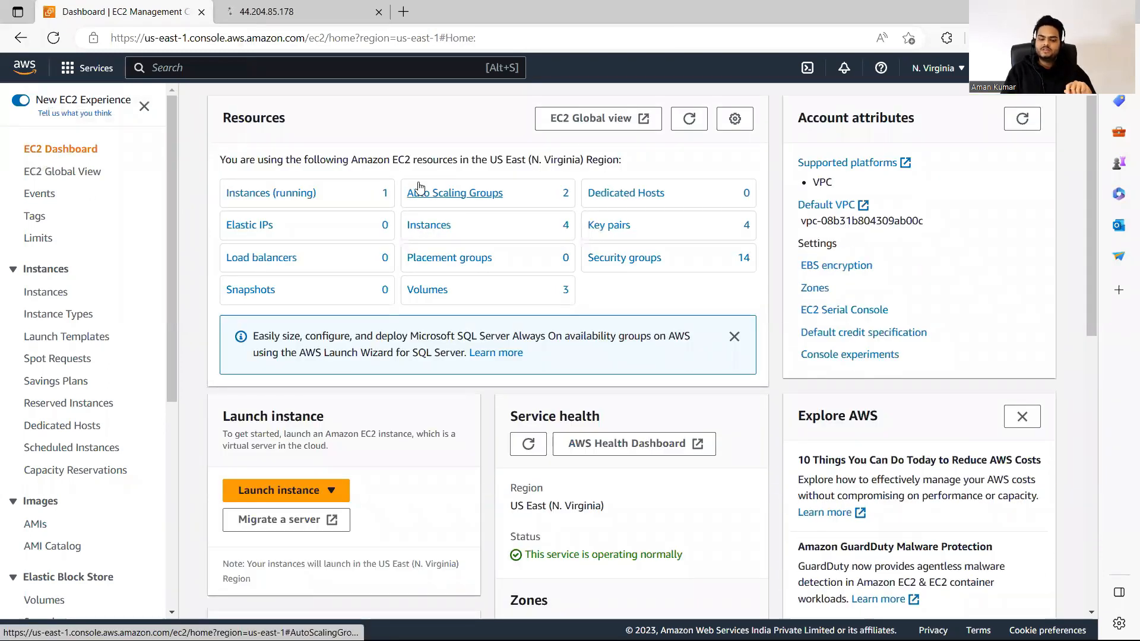
{"action": "left_click", "coordinate": [293, 194]}
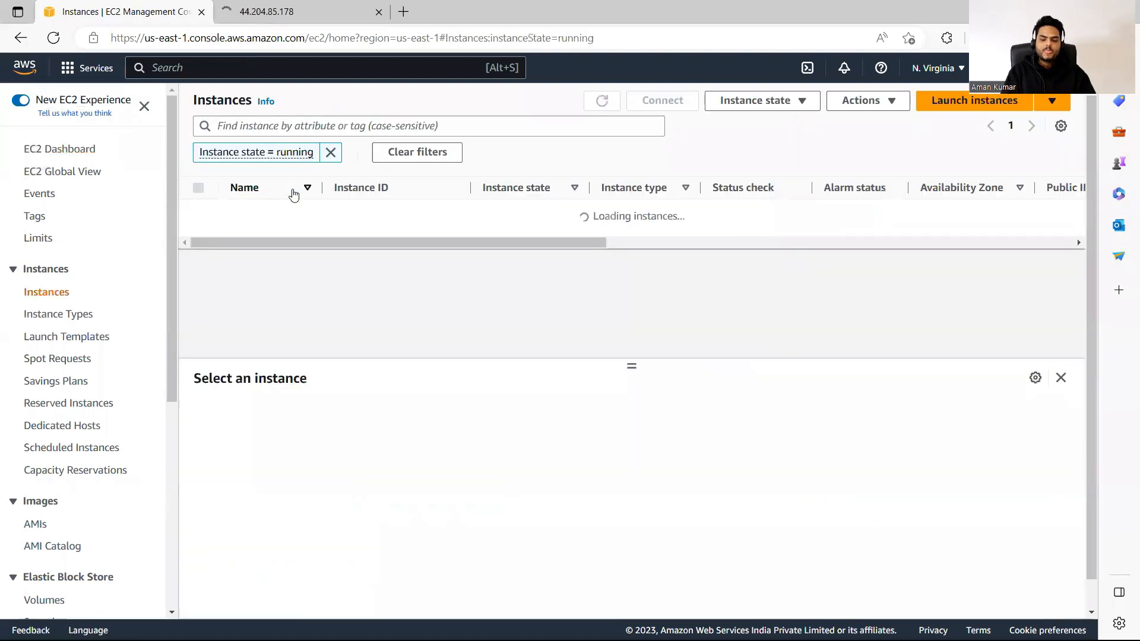
{"action": "left_click", "coordinate": [864, 101]}
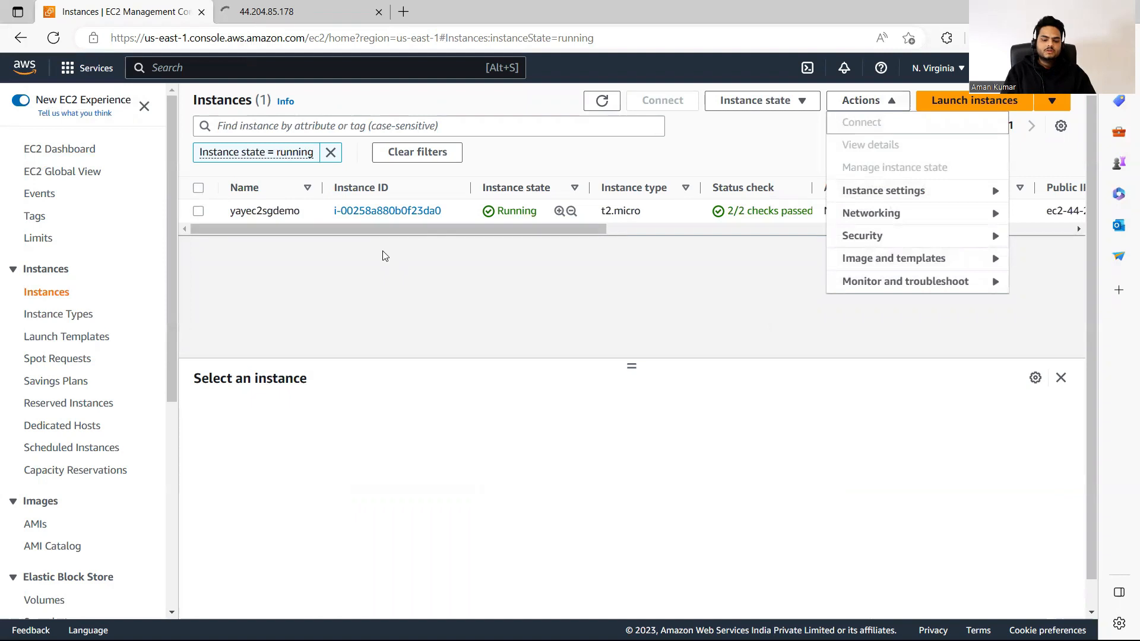
{"action": "left_click", "coordinate": [198, 212]}
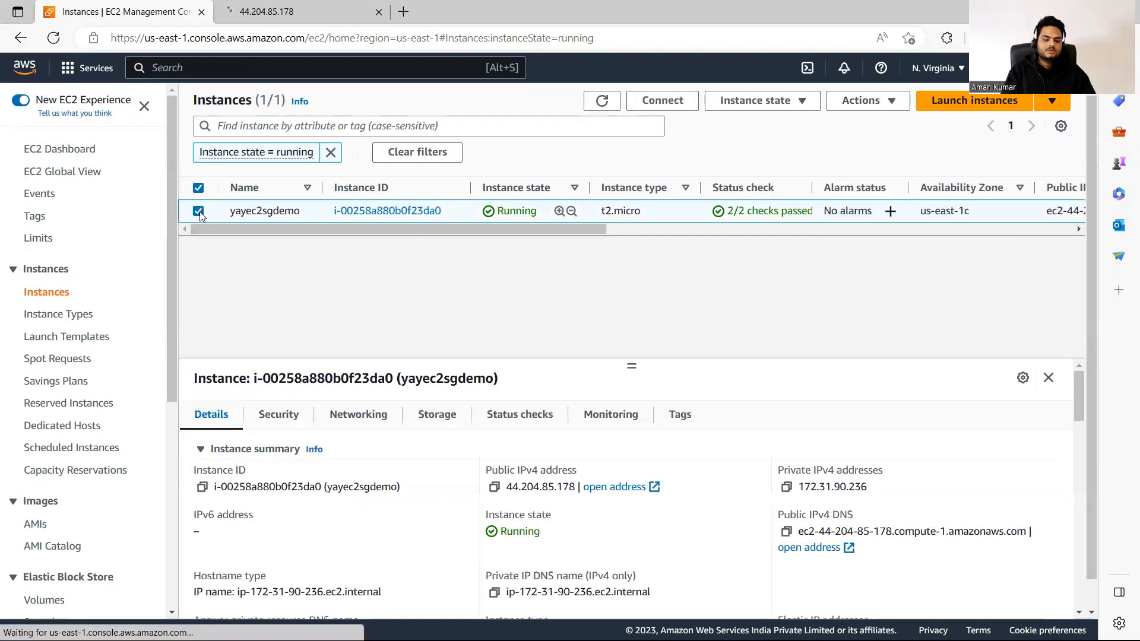
{"action": "left_click", "coordinate": [861, 101]}
{"action": "left_click", "coordinate": [869, 118]}
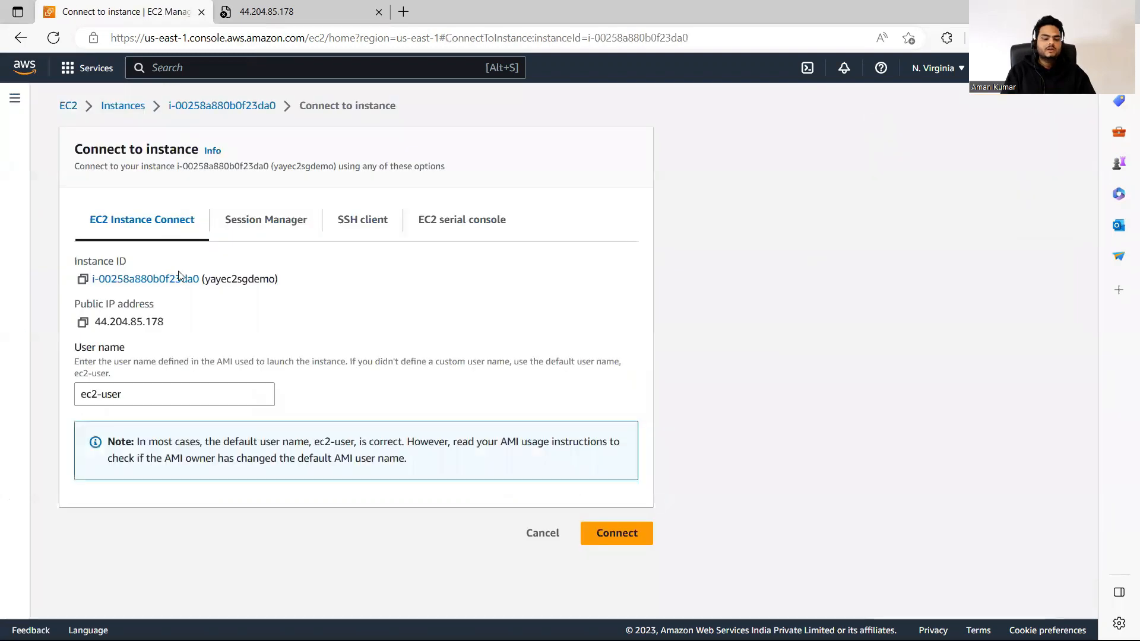
{"action": "left_click", "coordinate": [628, 540]}
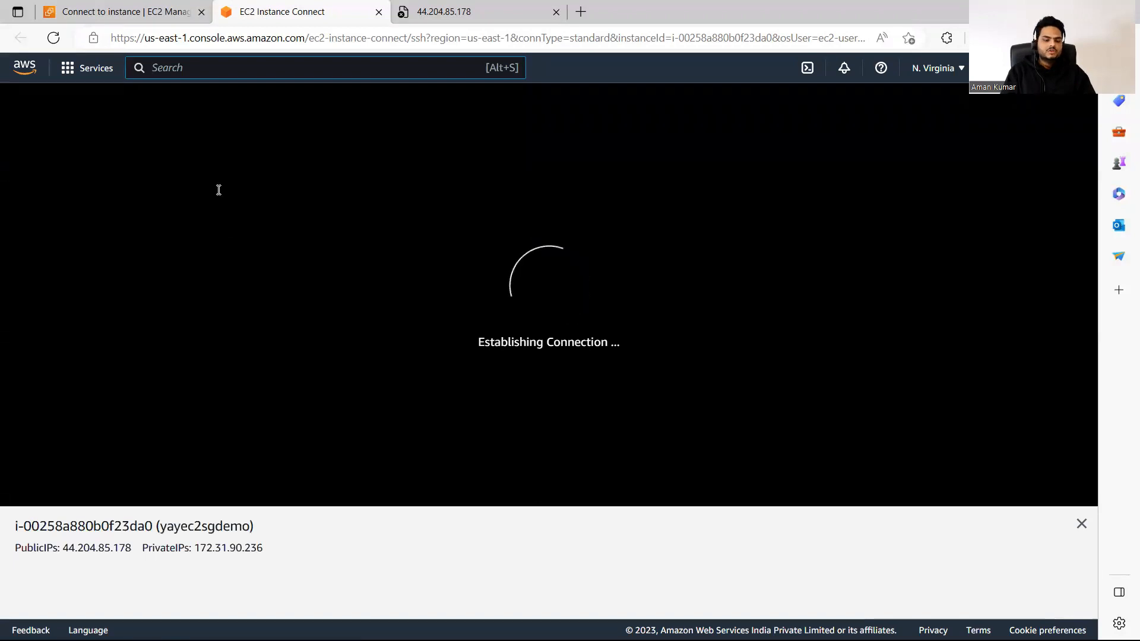
{"action": "left_click", "coordinate": [122, 9]}
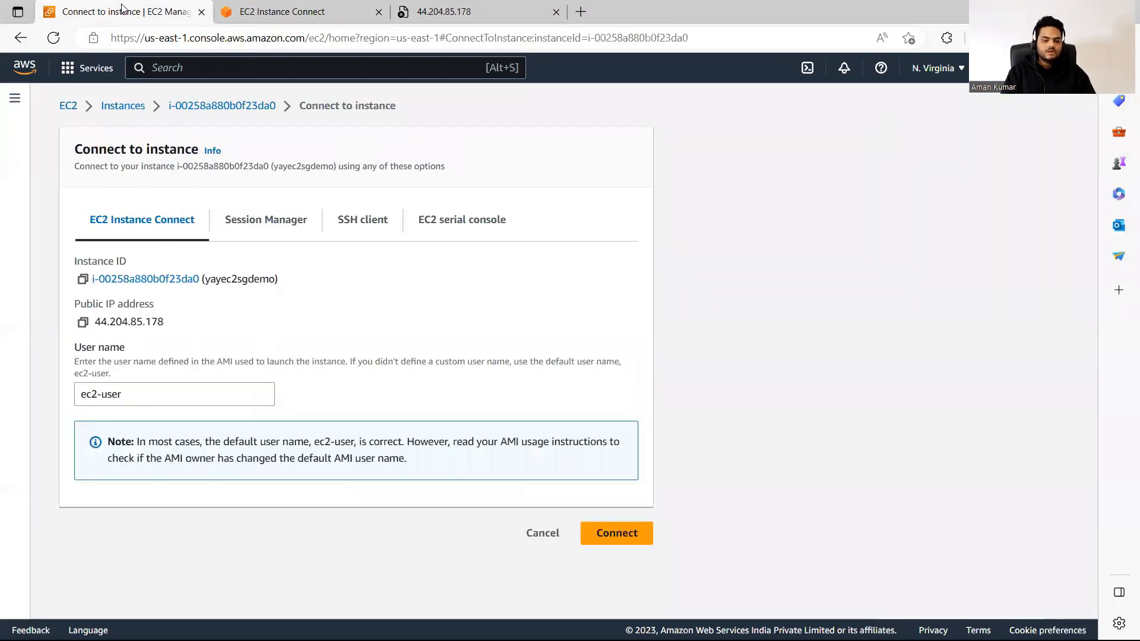
{"action": "mouse_move", "coordinate": [277, 5]}
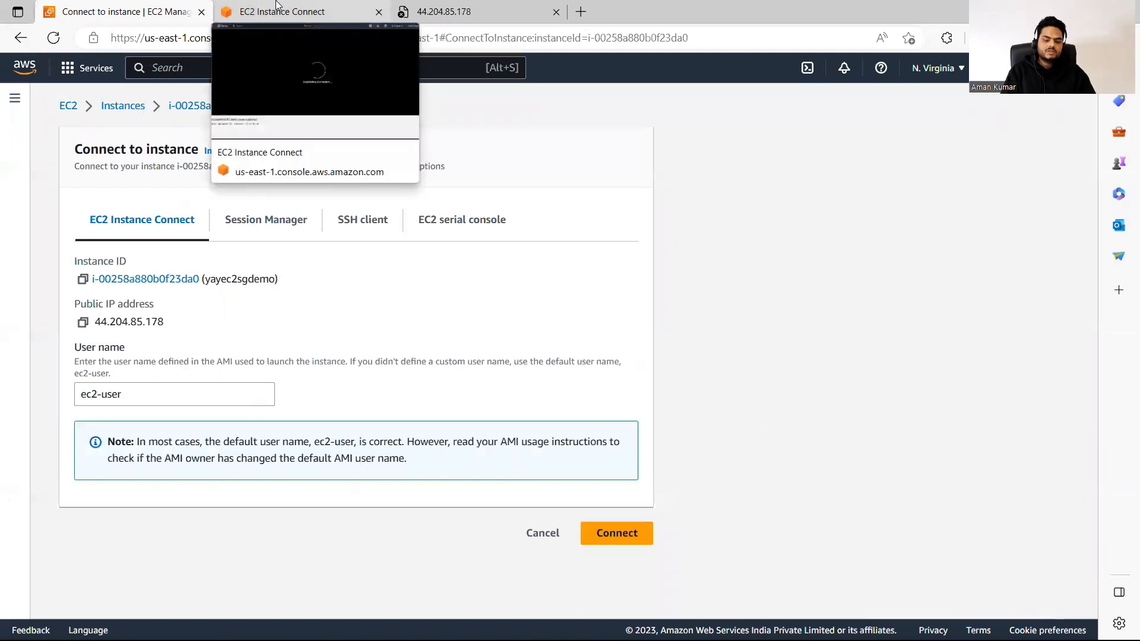
{"action": "left_click", "coordinate": [277, 5]}
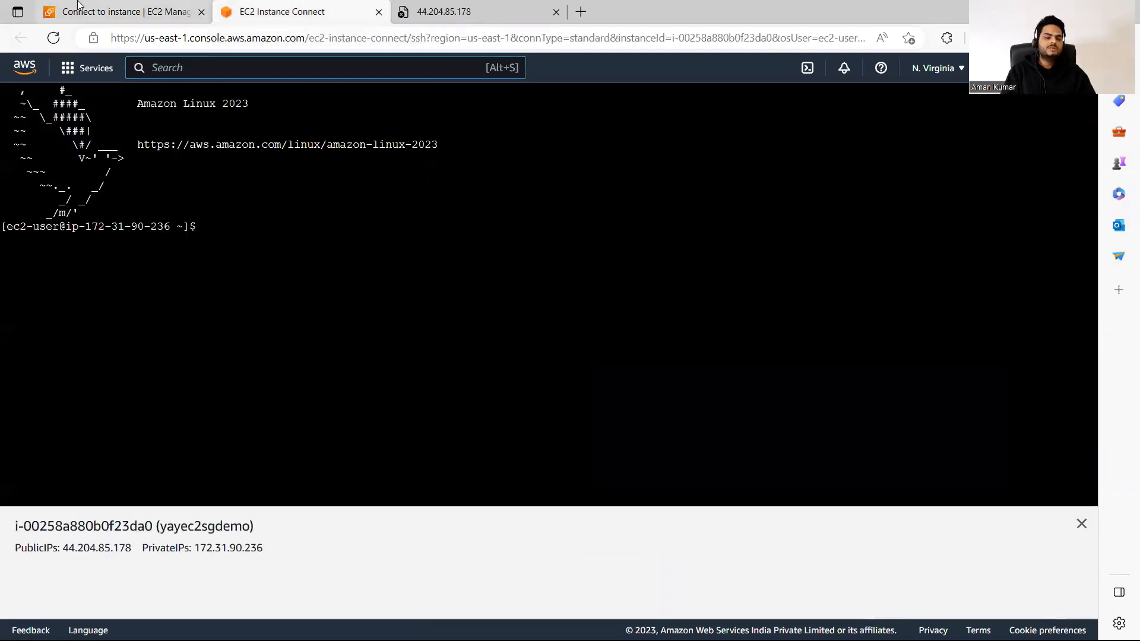
- Change to the /var/www/html directory in the instance's terminal session and list its files
{"action": "left_click", "coordinate": [119, 12]}
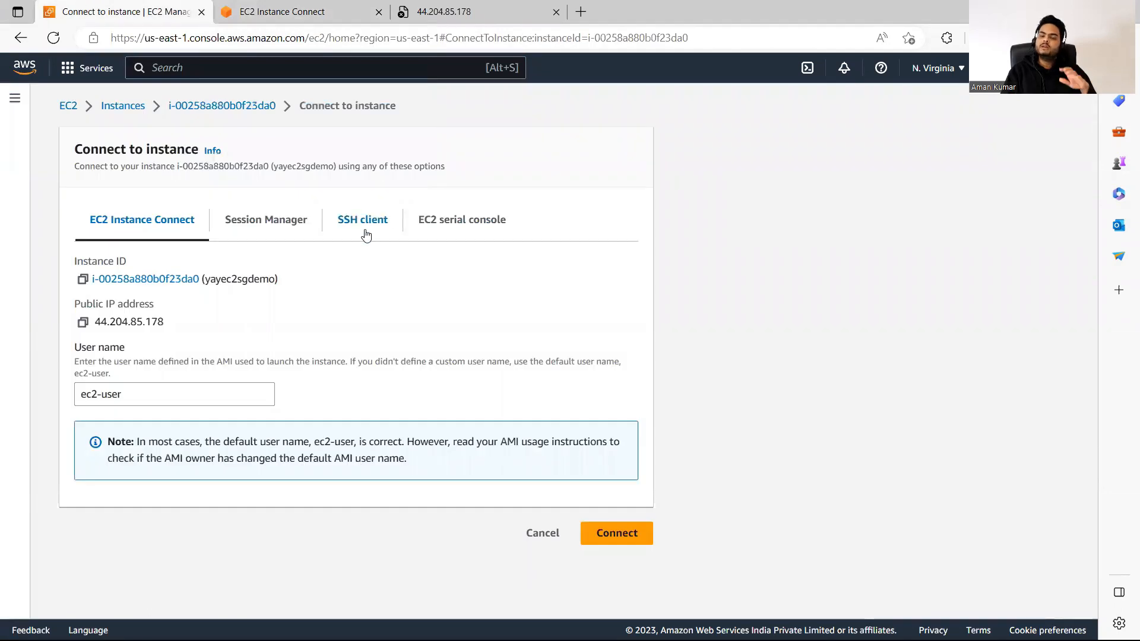
{"action": "left_click", "coordinate": [257, 5]}
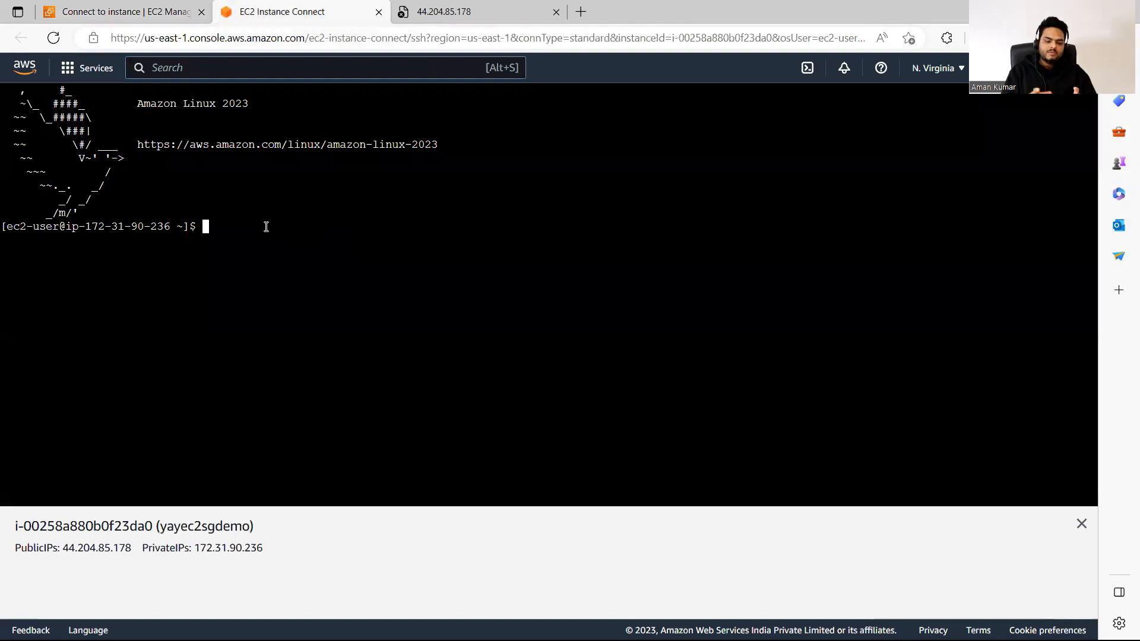
{"action": "type", "text": "cd /v"}
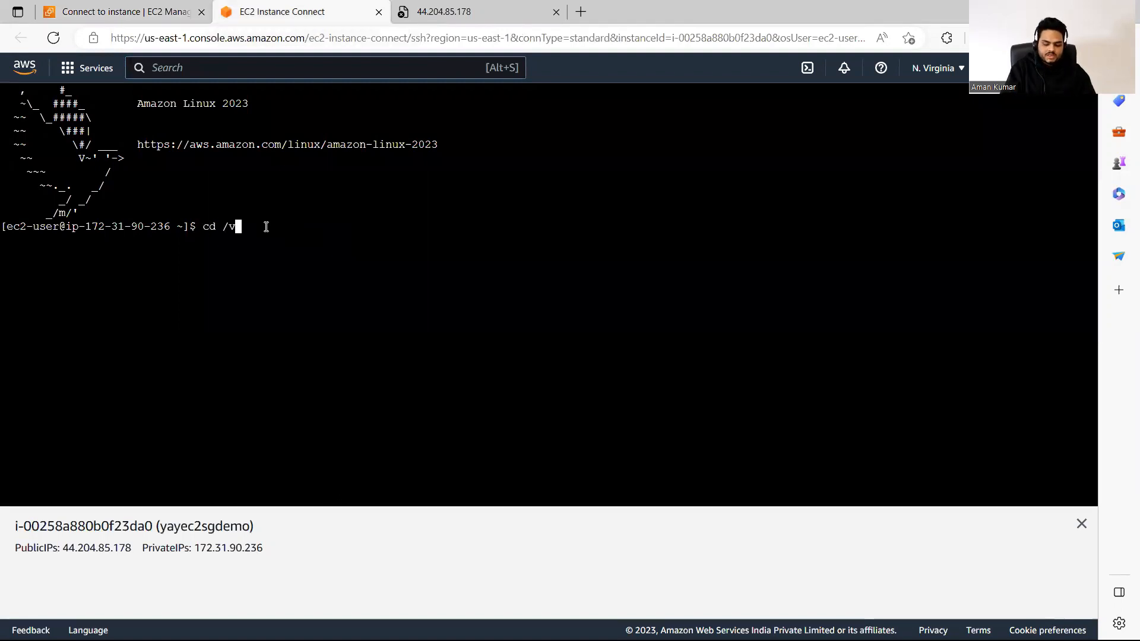
{"action": "type", "text": "ar/www/"}
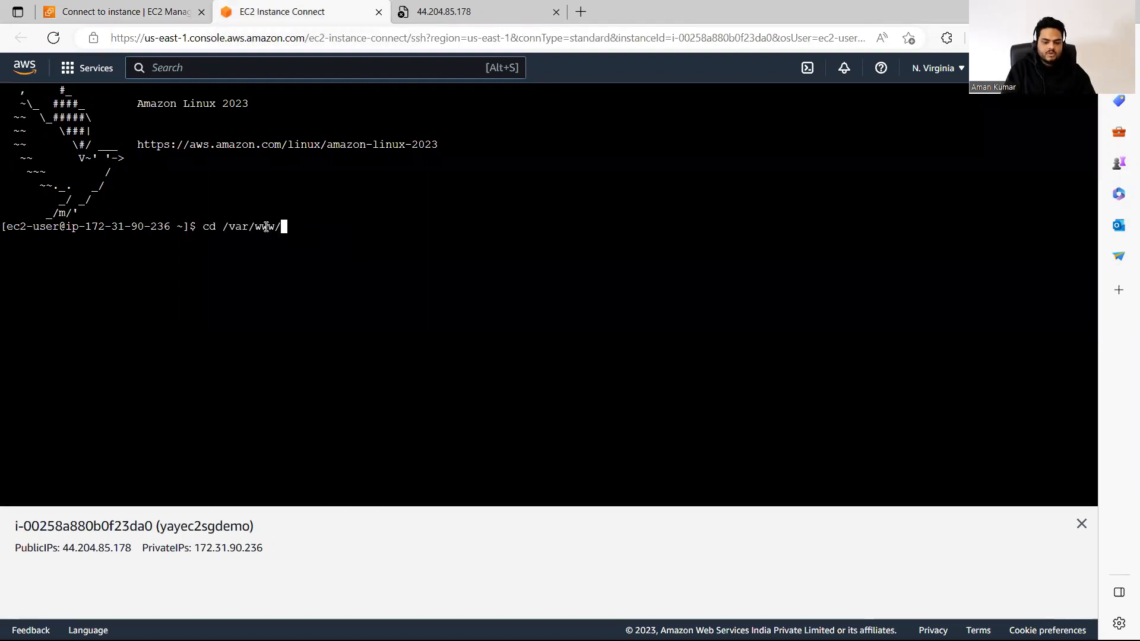
{"action": "type", "text": "html"}
{"action": "key", "text": "Return"}
{"action": "type", "text": "ls"}
{"action": "key", "text": "Return"}
- Print the contents of index.html in the terminal and compare the highlighted HTML line with the user data script in Notepad++
{"action": "type", "text": "cat index.html"}
{"action": "key", "text": "Return"}
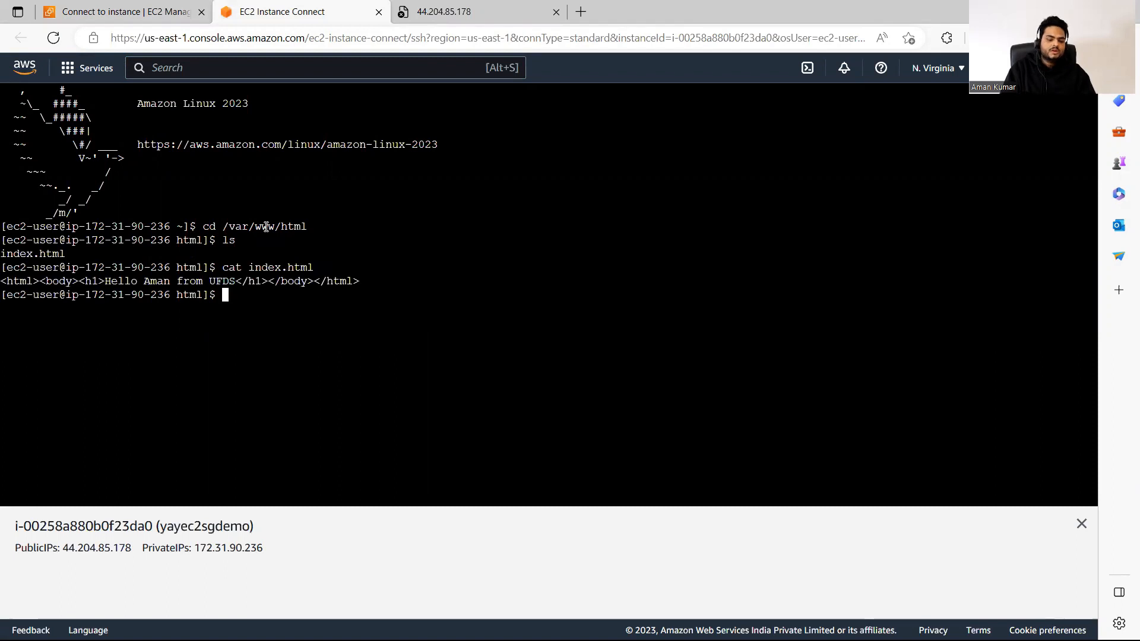
{"action": "left_click_drag", "start_coordinate": [5, 280], "coordinate": [373, 281]}
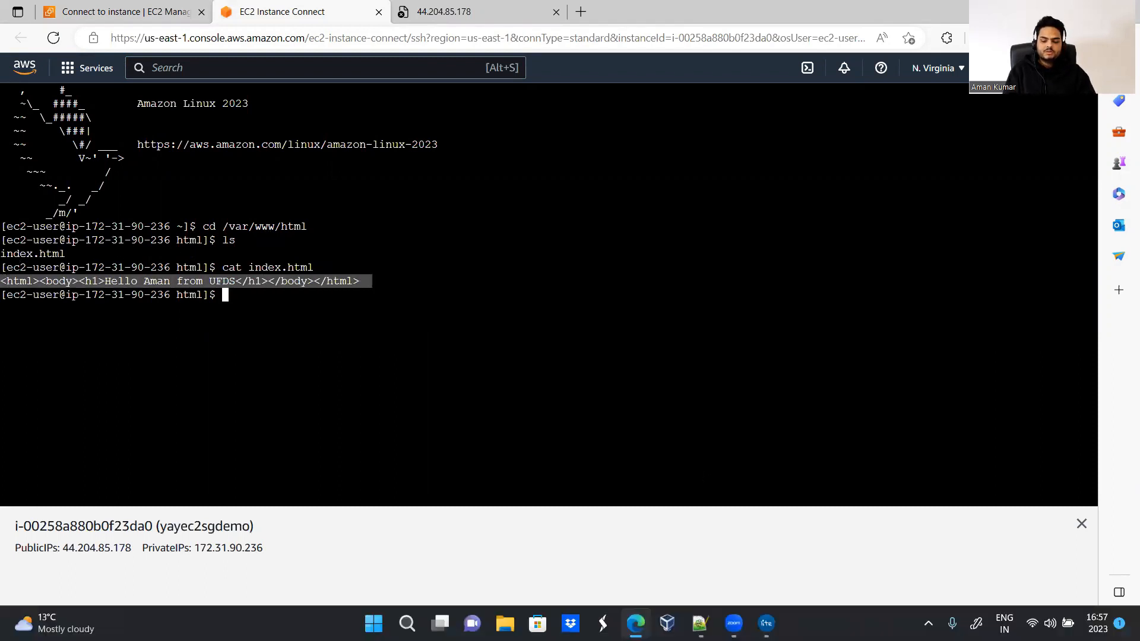
{"action": "left_click", "coordinate": [699, 622]}
{"action": "left_click", "coordinate": [737, 257]}
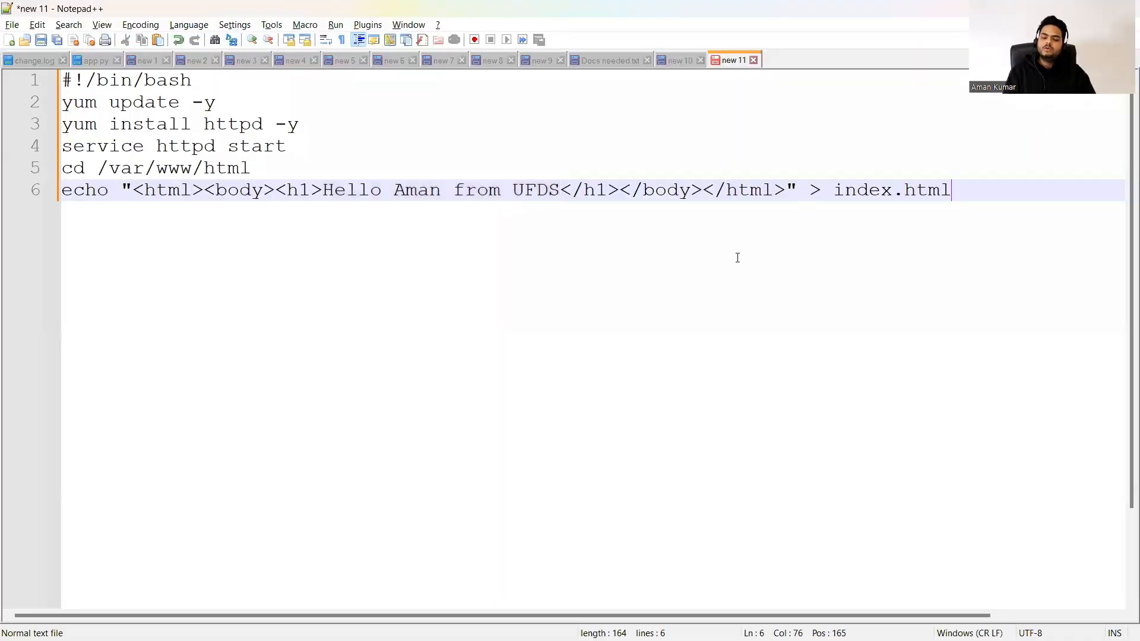
{"action": "key", "text": "alt+Tab"}
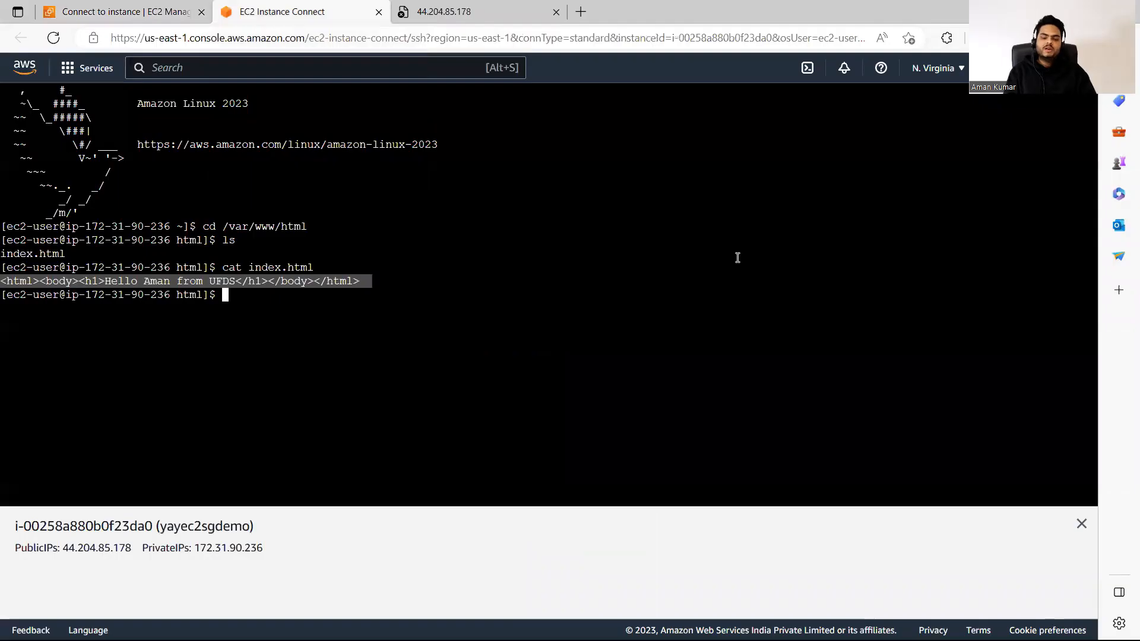
- Switch to the Scrble Lite whiteboard and circle the SERVER box and the "User scripts" title text with the red pen
{"action": "left_click", "coordinate": [700, 623]}
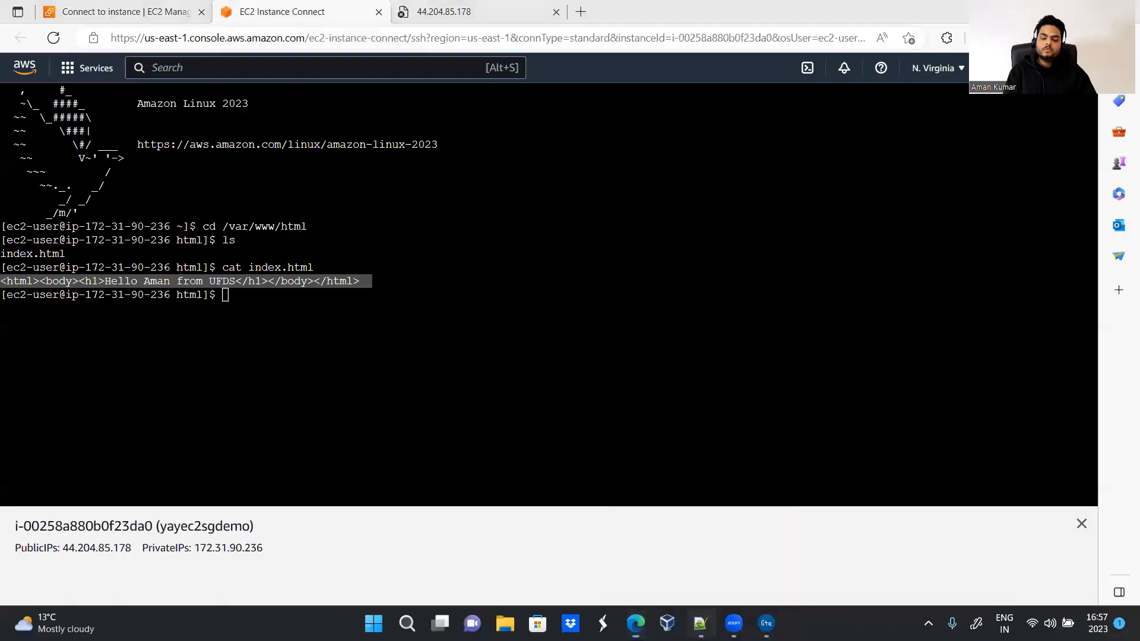
{"action": "left_click", "coordinate": [766, 622]}
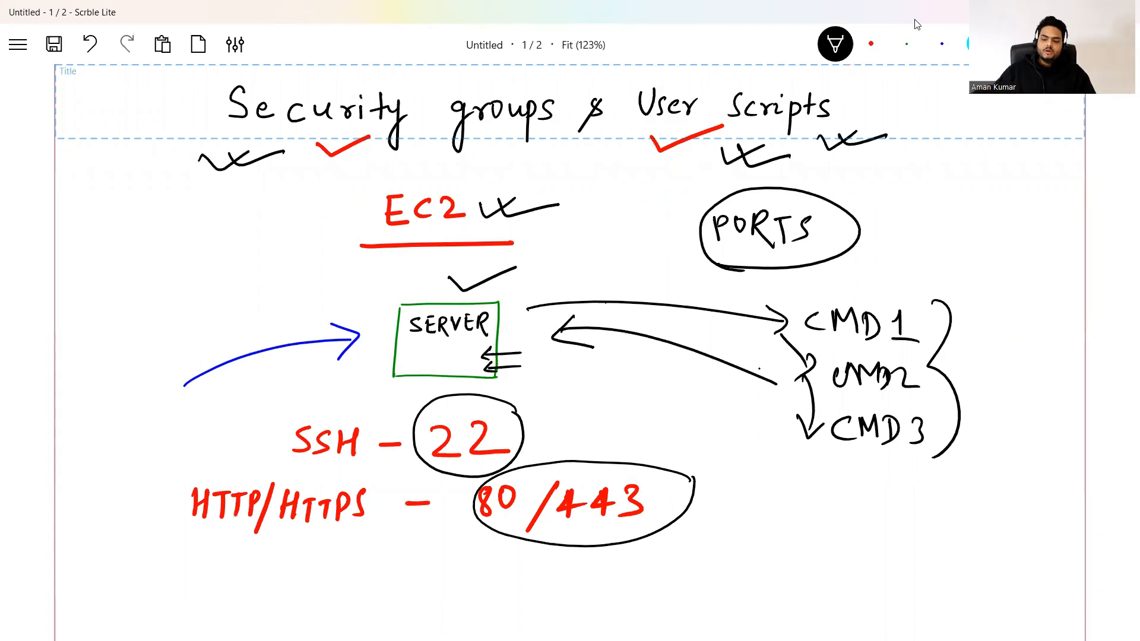
{"action": "left_click", "coordinate": [870, 44]}
{"action": "mouse_move", "coordinate": [540, 283]}
{"action": "left_mouse_down"}
{"action": "mouse_move", "coordinate": [475, 272]}
{"action": "mouse_move", "coordinate": [378, 325]}
{"action": "mouse_move", "coordinate": [429, 390]}
{"action": "mouse_move", "coordinate": [535, 373]}
{"action": "mouse_move", "coordinate": [539, 279]}
{"action": "left_mouse_up"}
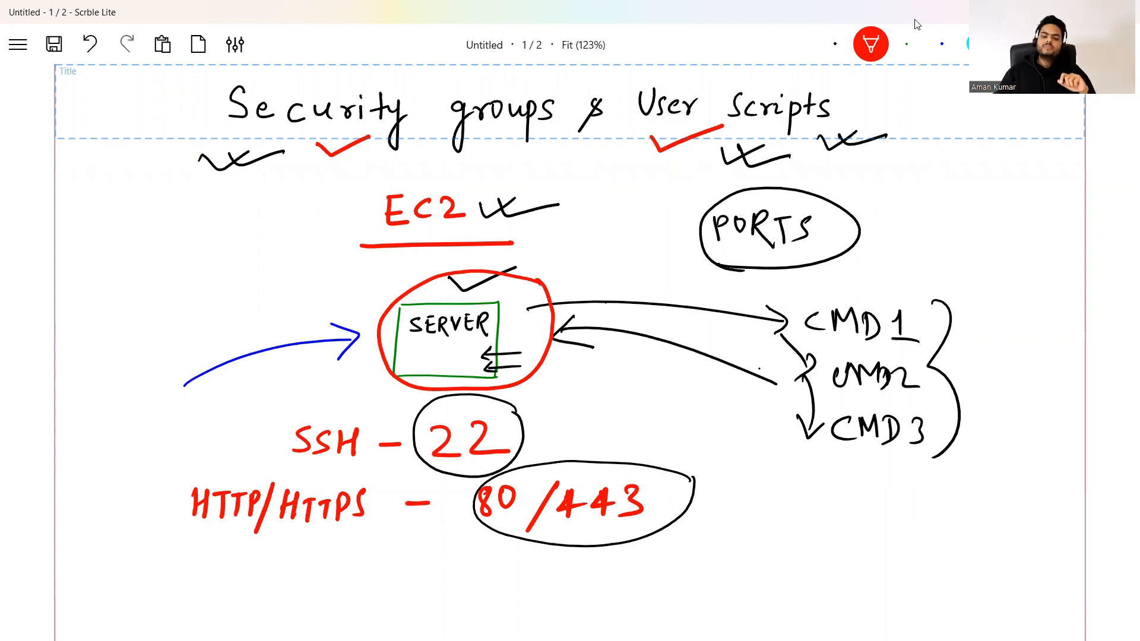
{"action": "mouse_move", "coordinate": [693, 73]}
{"action": "left_mouse_down"}
{"action": "mouse_move", "coordinate": [623, 128]}
{"action": "mouse_move", "coordinate": [805, 174]}
{"action": "mouse_move", "coordinate": [807, 82]}
{"action": "mouse_move", "coordinate": [683, 67]}
{"action": "left_mouse_up"}
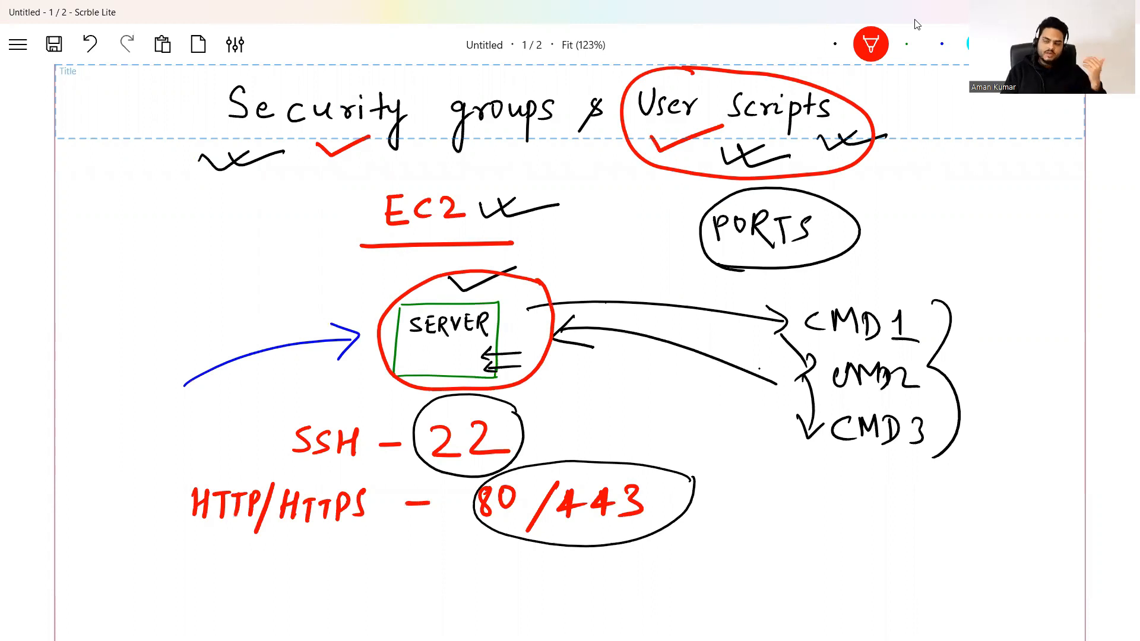
{"action": "key", "text": "alt+Tab"}
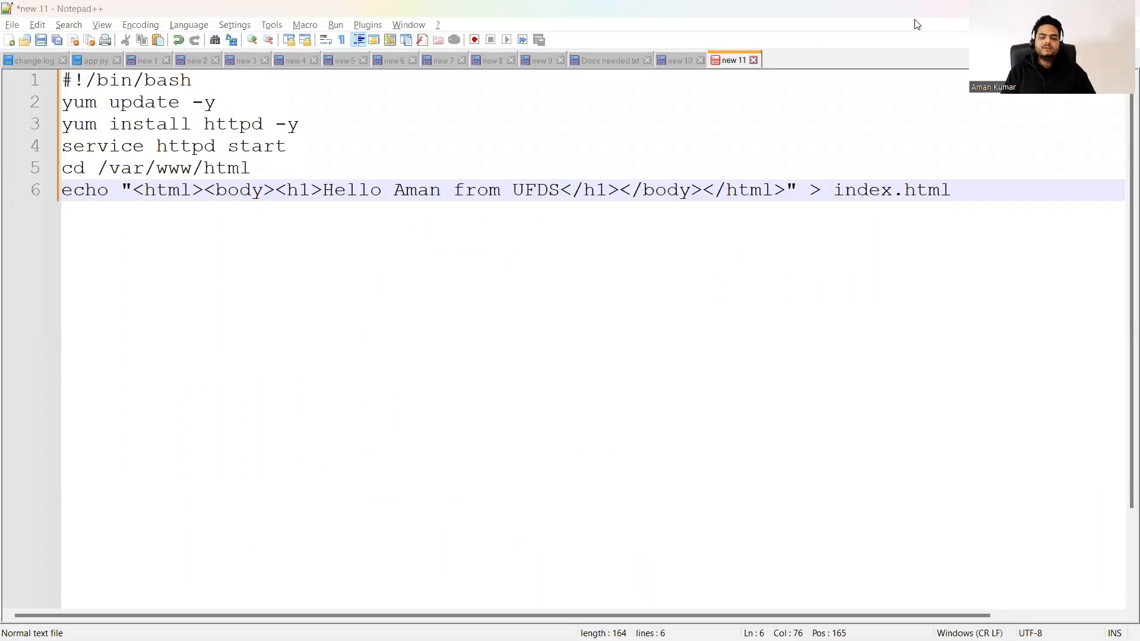
{"action": "key", "text": "alt+Tab"}
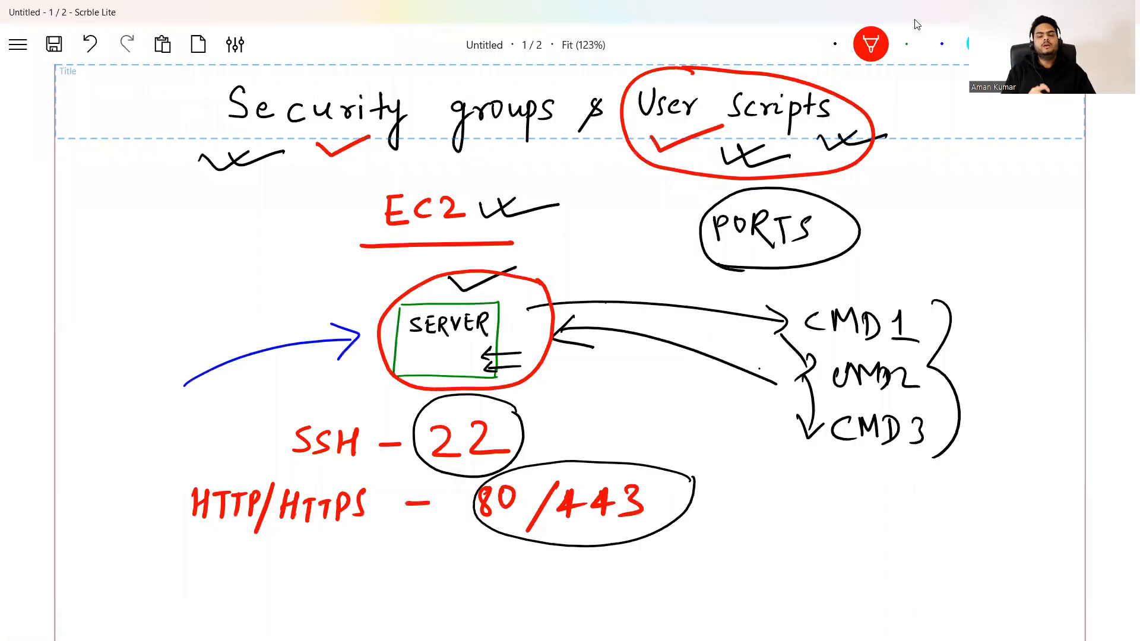